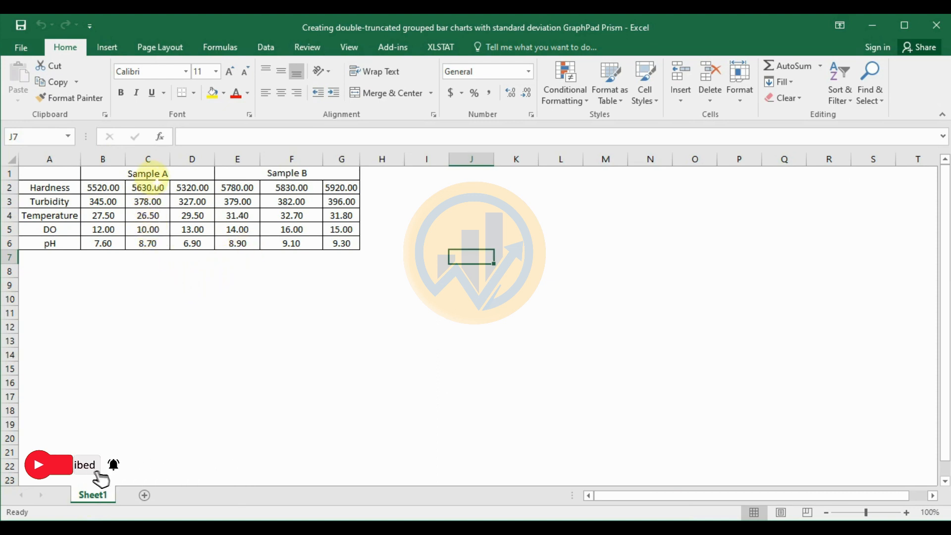
Step: Examine the Sample A and Sample B headings, the Hardness replicates and the five parameter labels in the worksheet
{"action": "left_click", "coordinate": [149, 174]}
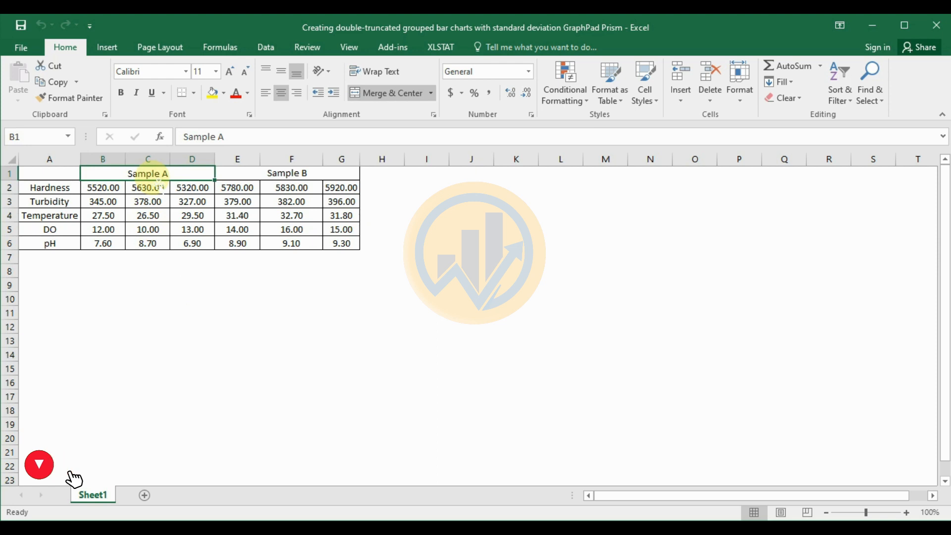
{"action": "left_click", "coordinate": [287, 173]}
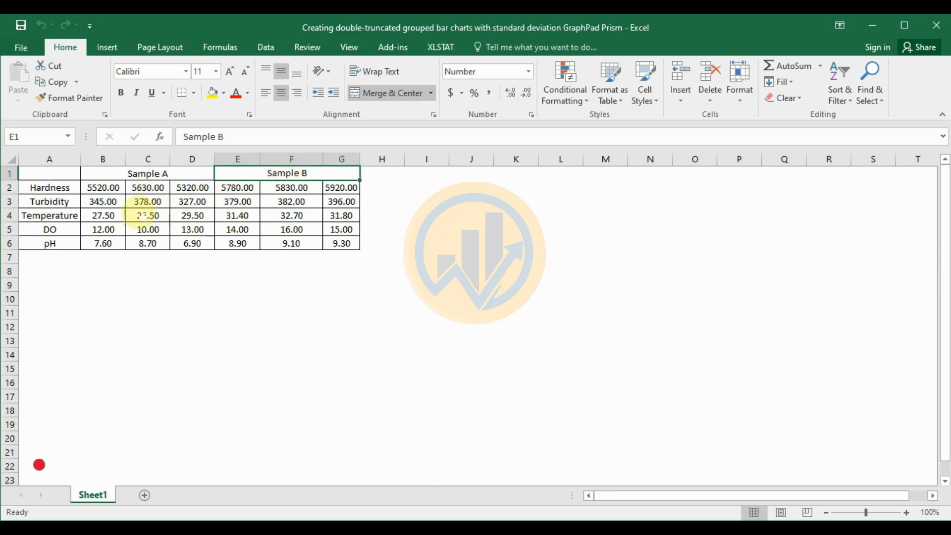
{"action": "left_click", "coordinate": [119, 190]}
{"action": "left_click_drag", "start_coordinate": [118, 190], "coordinate": [192, 189]}
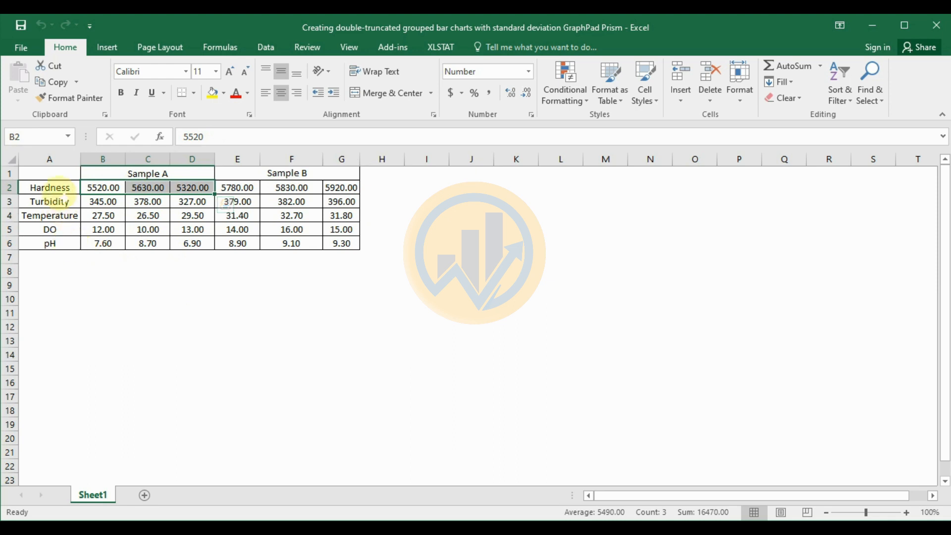
{"action": "left_click", "coordinate": [54, 188]}
{"action": "left_click", "coordinate": [54, 202]}
{"action": "left_click", "coordinate": [55, 216]}
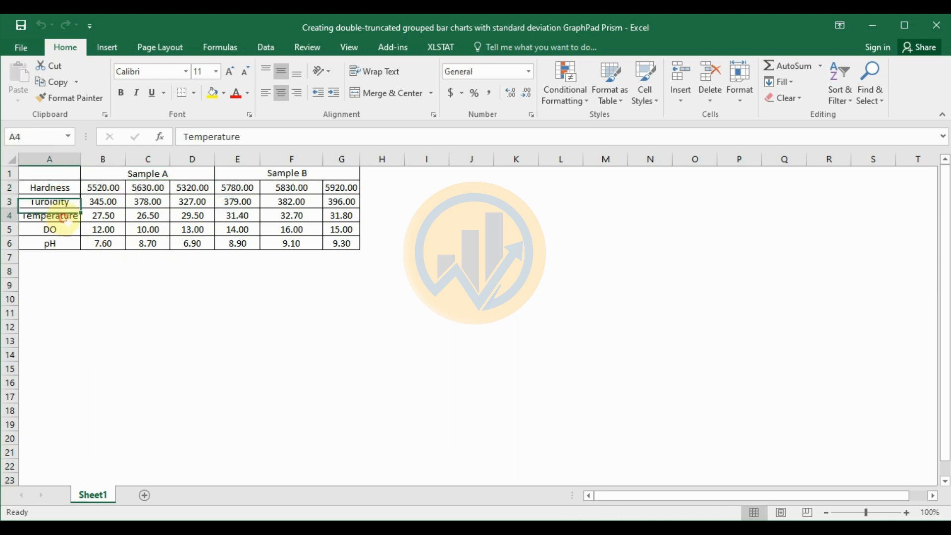
{"action": "left_click", "coordinate": [59, 230]}
{"action": "left_click", "coordinate": [60, 245]}
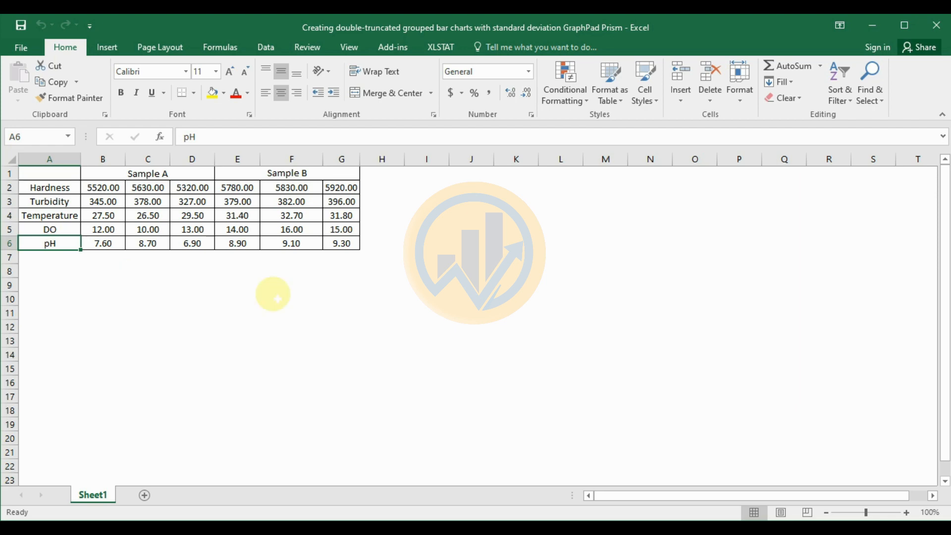
Step: Switch to GraphPad Prism and create a Grouped data table with 3 replicate values in side-by-side subcolumns
{"action": "left_click", "coordinate": [335, 523]}
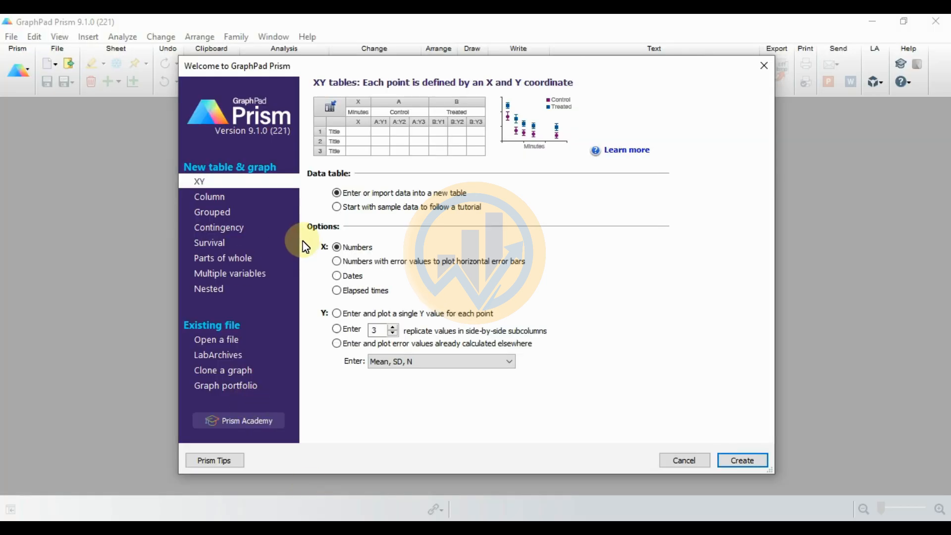
{"action": "left_click", "coordinate": [218, 212]}
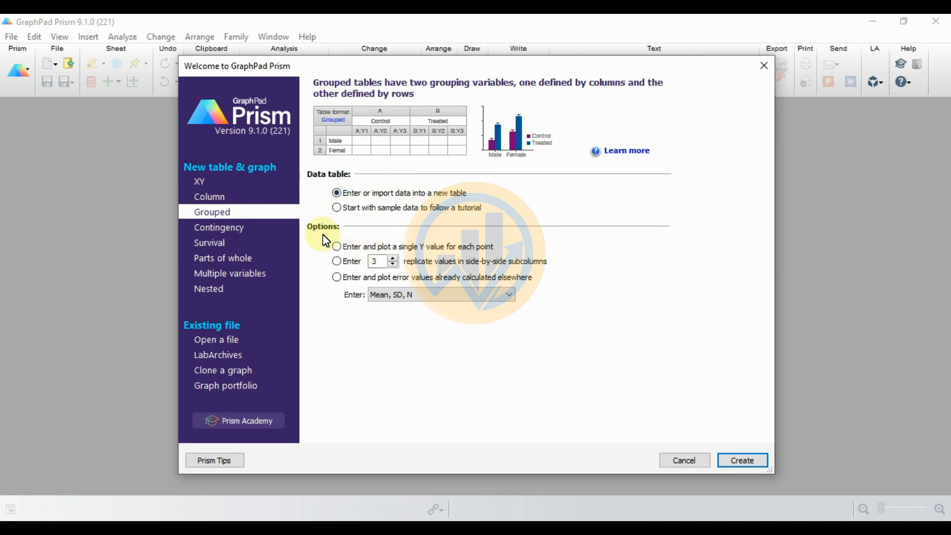
{"action": "left_click", "coordinate": [339, 262]}
{"action": "left_click", "coordinate": [392, 264]}
{"action": "left_click", "coordinate": [391, 264]}
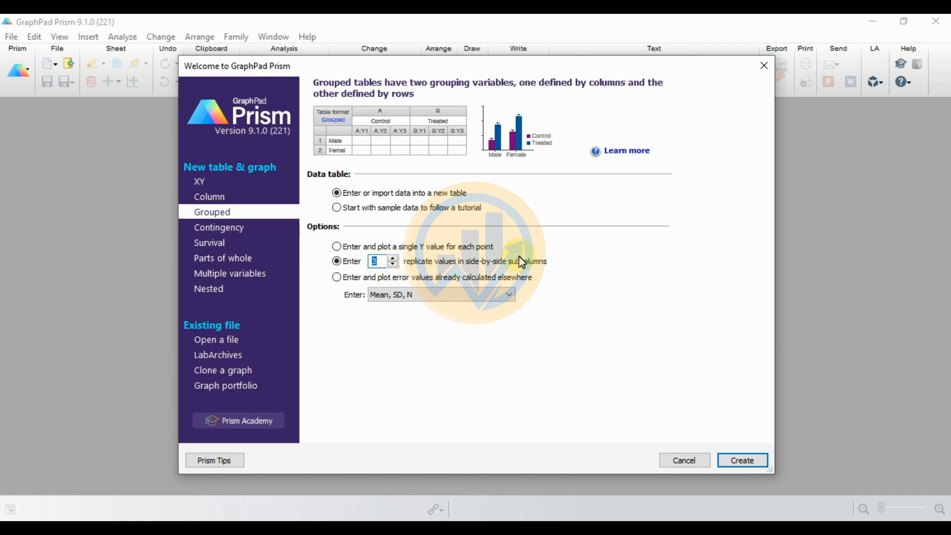
{"action": "left_click", "coordinate": [747, 460]}
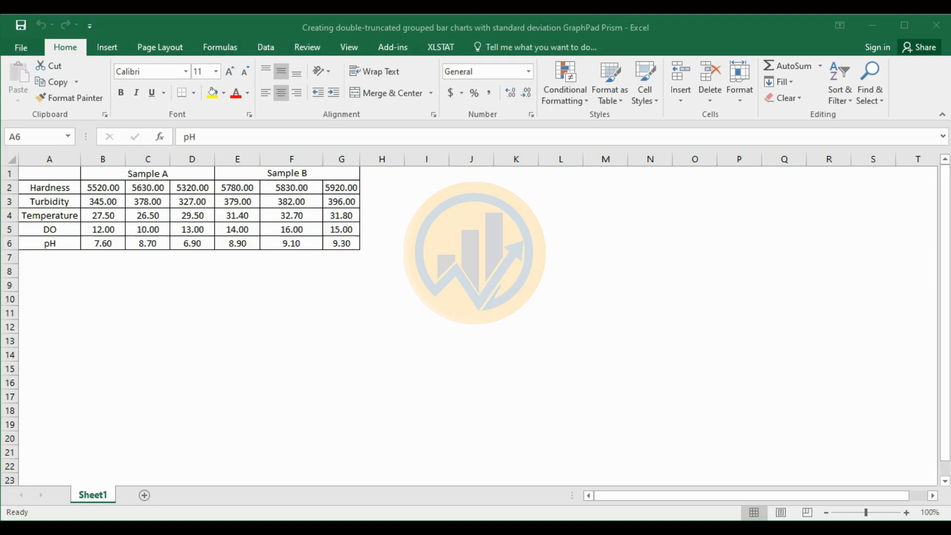
Step: Copy cells A2:G6 from the Excel sheet and paste the data into the Prism table starting at the first row title
{"action": "left_click_drag", "start_coordinate": [47, 187], "coordinate": [341, 244]}
{"action": "right_click", "coordinate": [342, 243]}
{"action": "left_click", "coordinate": [377, 250]}
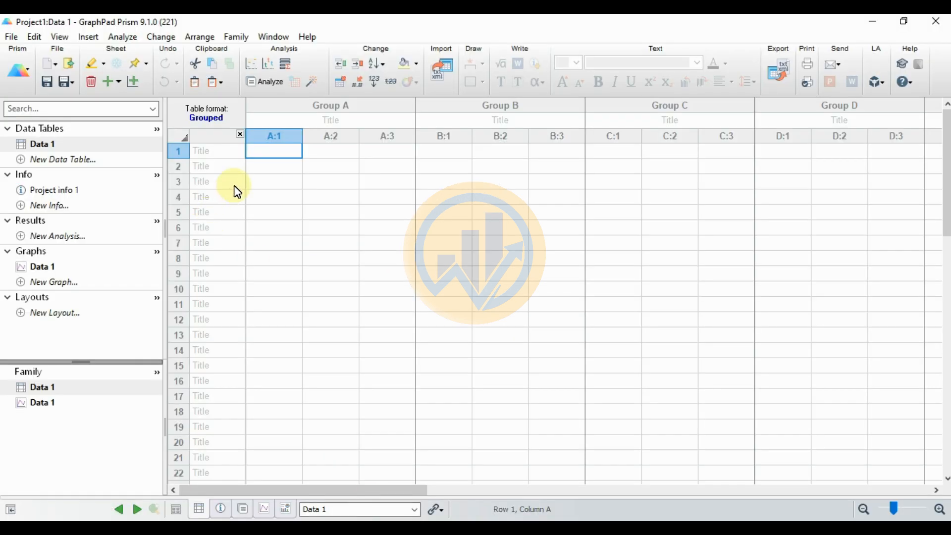
{"action": "left_click", "coordinate": [225, 151]}
{"action": "right_click", "coordinate": [225, 152]}
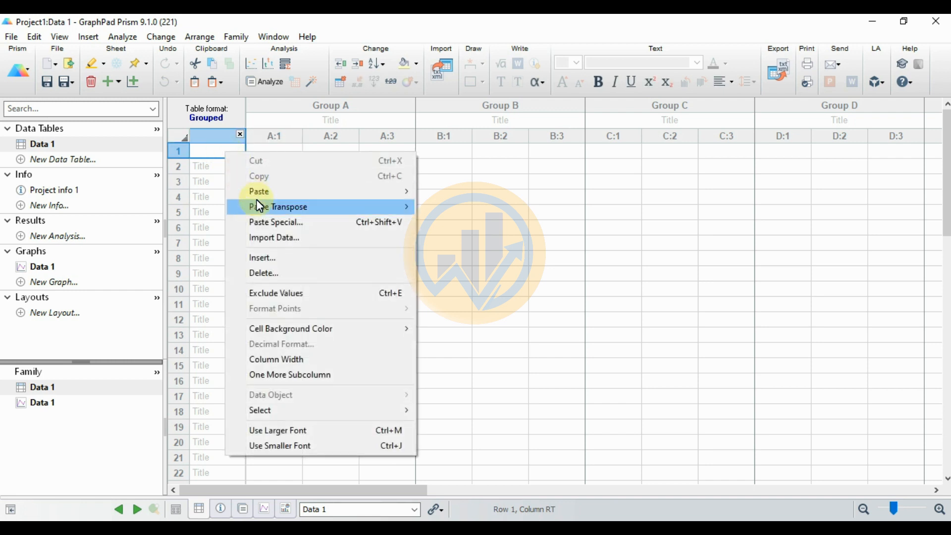
{"action": "mouse_move", "coordinate": [268, 192]}
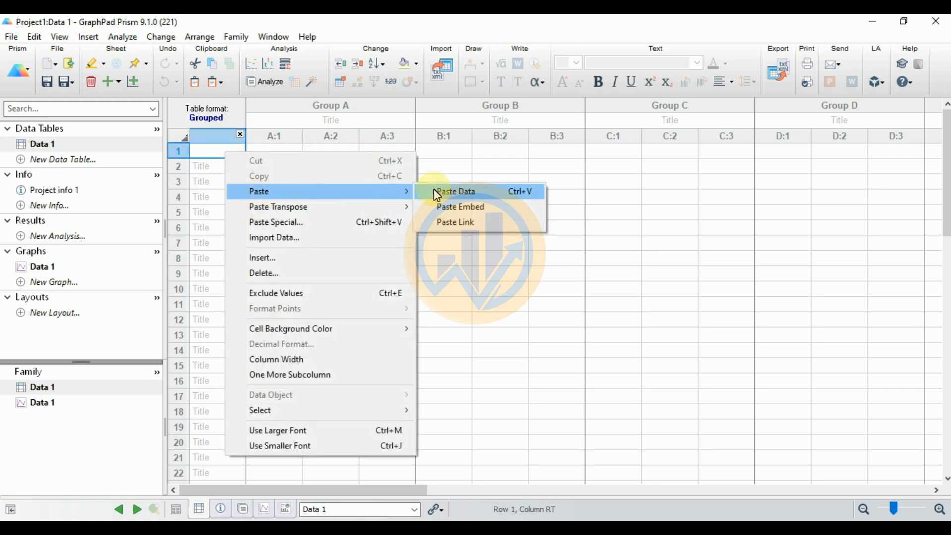
{"action": "left_click", "coordinate": [471, 192]}
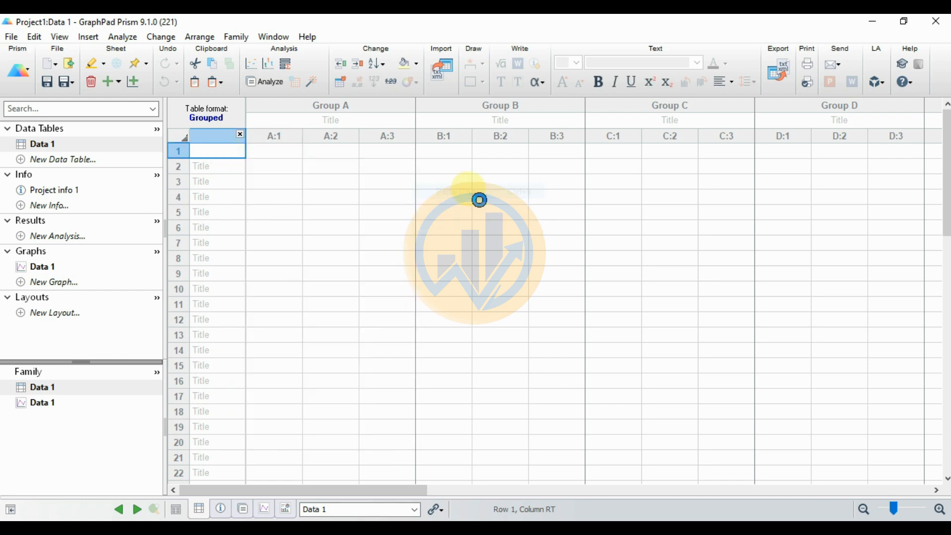
Step: Title Group A "Sample A" and Group B "Sample B" in the data table
{"action": "left_click", "coordinate": [356, 119]}
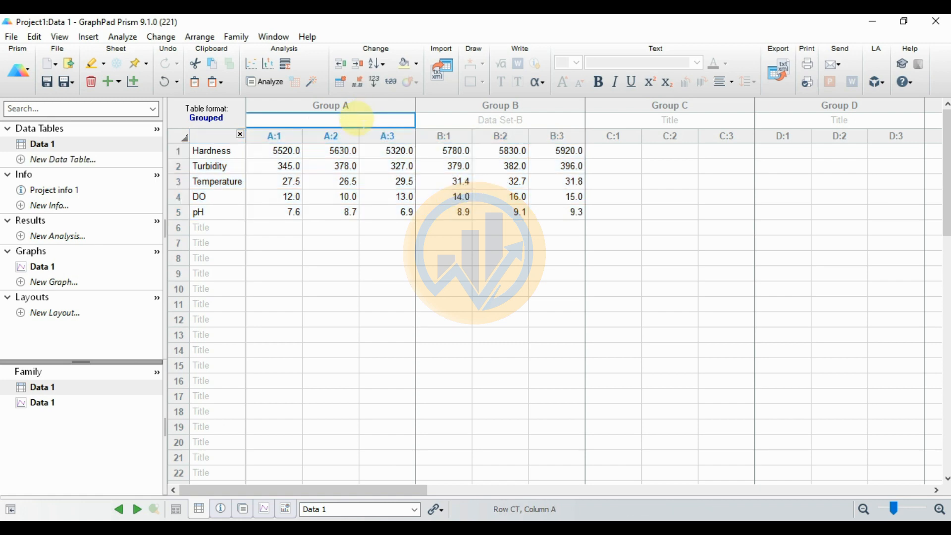
{"action": "type", "text": "Sample"}
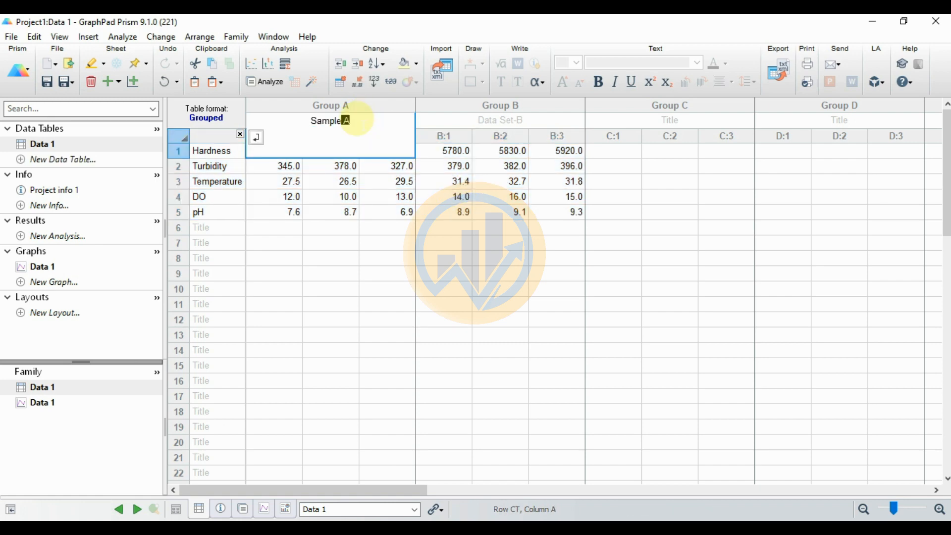
{"action": "type", "text": " A"}
{"action": "key", "text": "Tab"}
{"action": "type", "text": "Sample "}
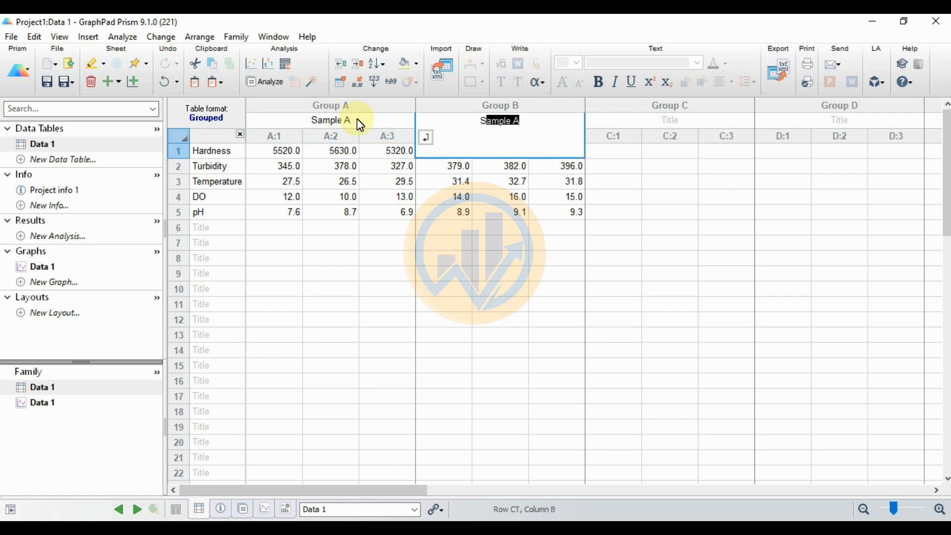
{"action": "type", "text": "B"}
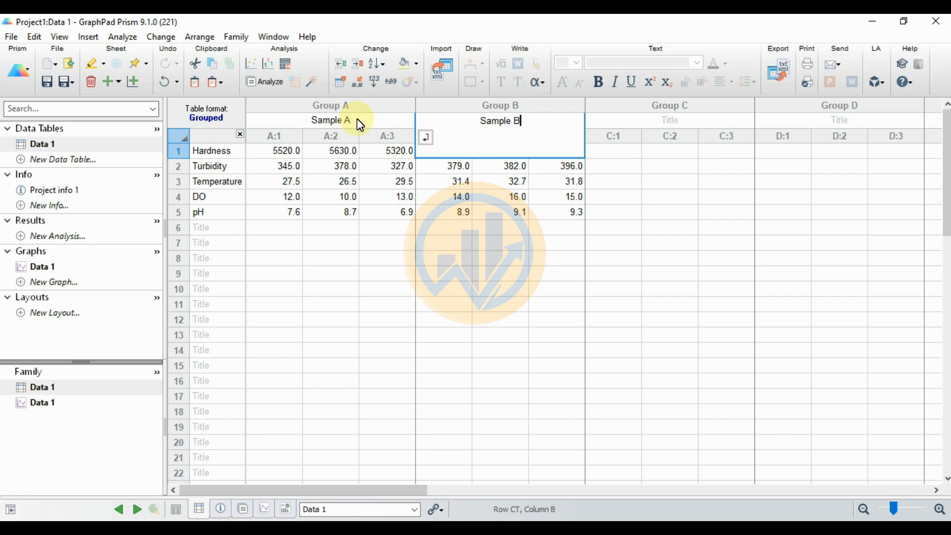
{"action": "left_click", "coordinate": [357, 249]}
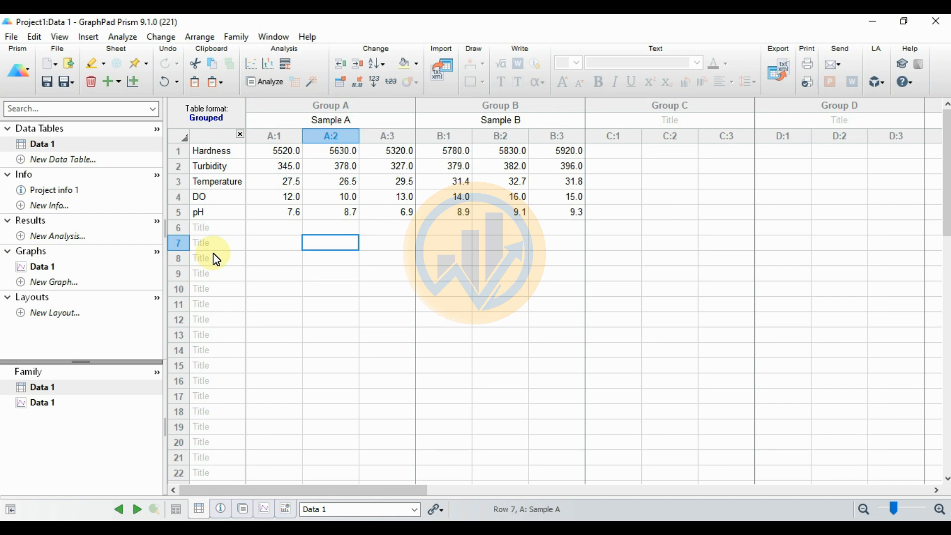
Step: Create a new separated bar graph from Data 1, plotting Mean with SD
{"action": "left_click", "coordinate": [133, 82]}
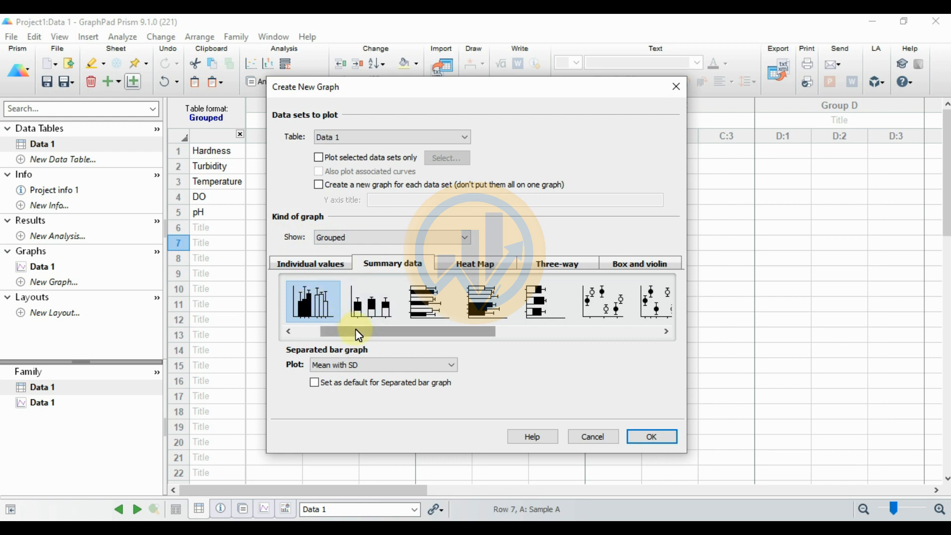
{"action": "left_click_drag", "start_coordinate": [357, 332], "coordinate": [319, 329]}
{"action": "left_click", "coordinate": [366, 301]}
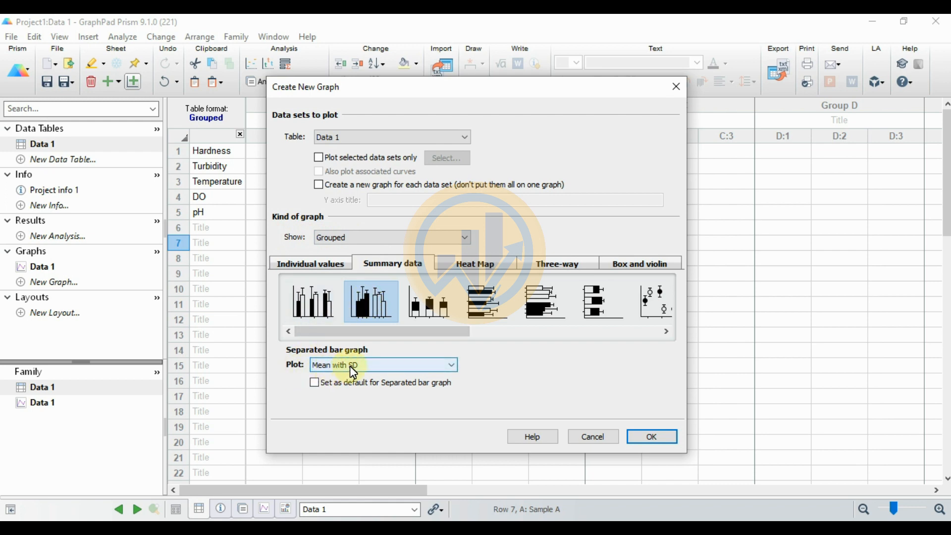
{"action": "left_click", "coordinate": [665, 439]}
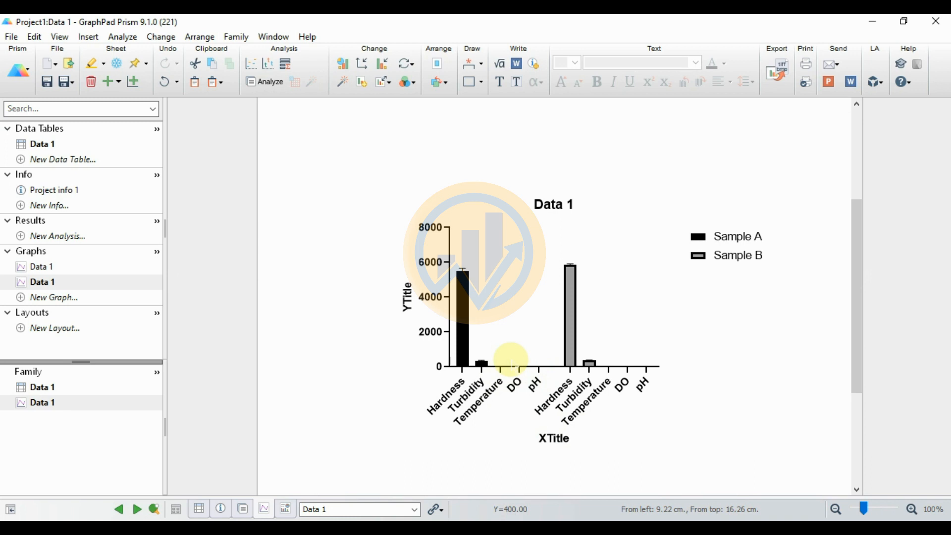
Step: Open the axis formatting for the graph and split the left Y axis into Three segments (---//--//---)
{"action": "left_click", "coordinate": [368, 71]}
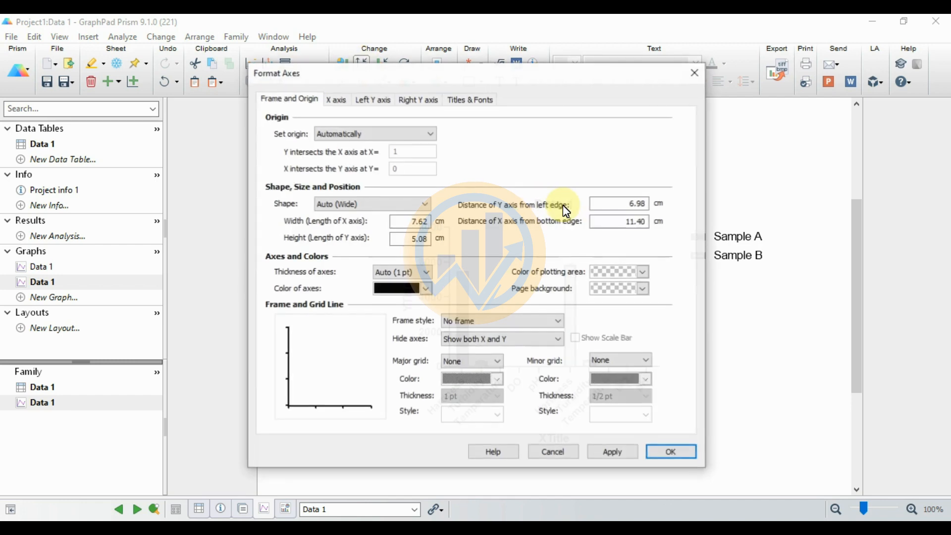
{"action": "left_click_drag", "start_coordinate": [452, 79], "coordinate": [753, 77]}
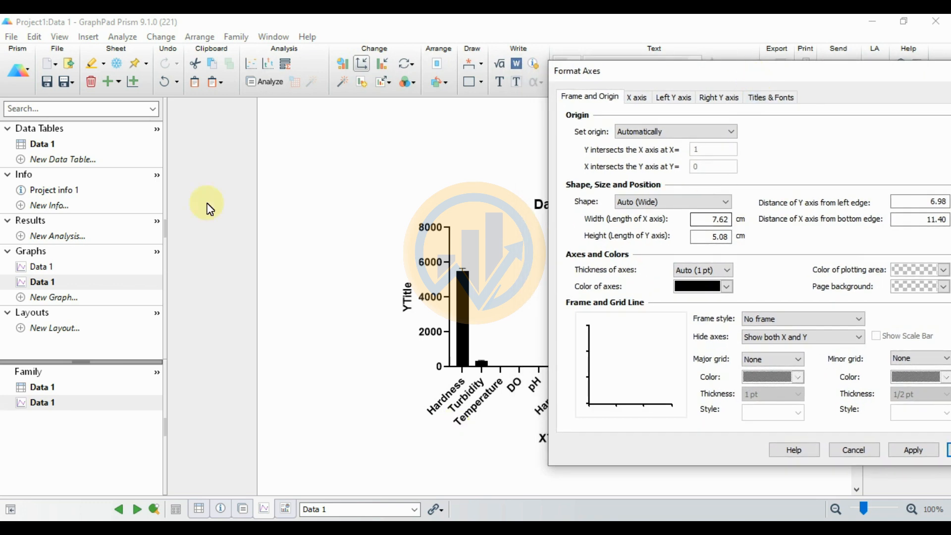
{"action": "left_click", "coordinate": [686, 99]}
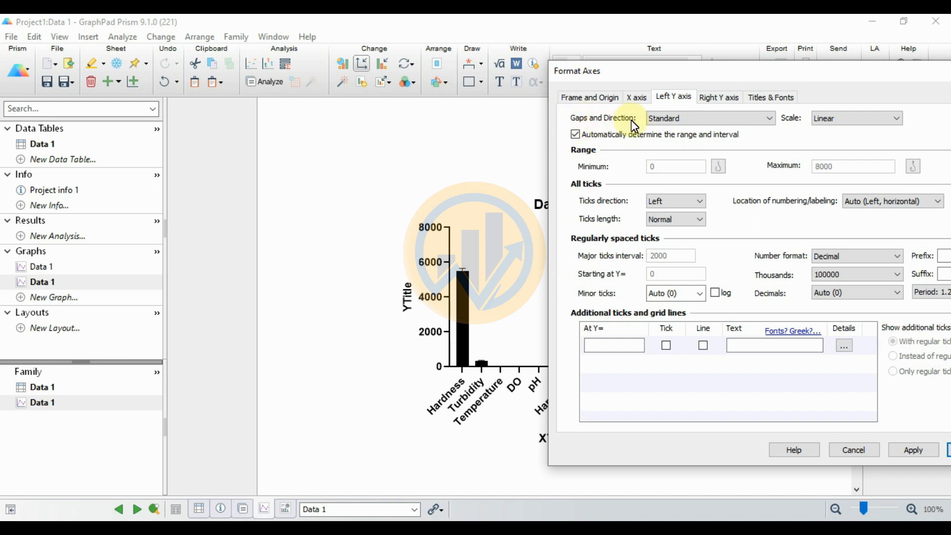
{"action": "left_click", "coordinate": [689, 118]}
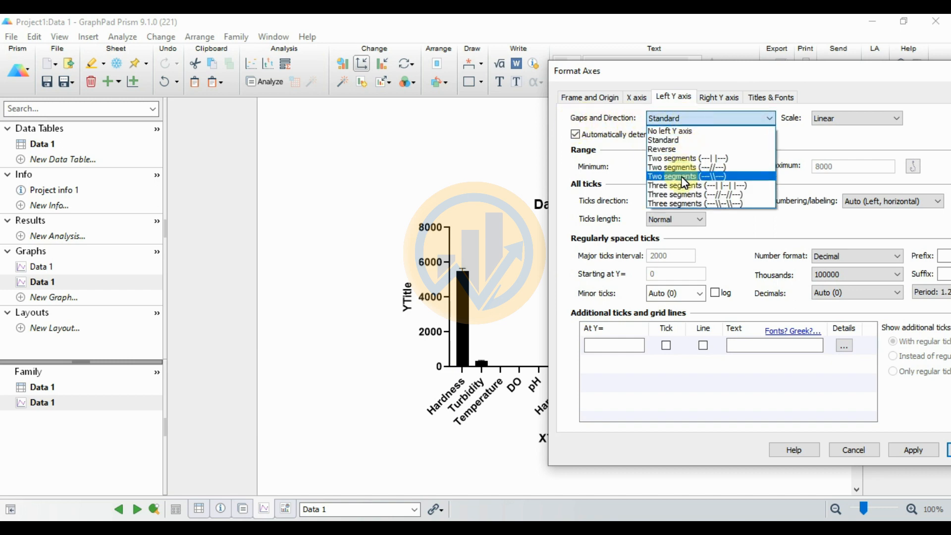
{"action": "left_click", "coordinate": [681, 196]}
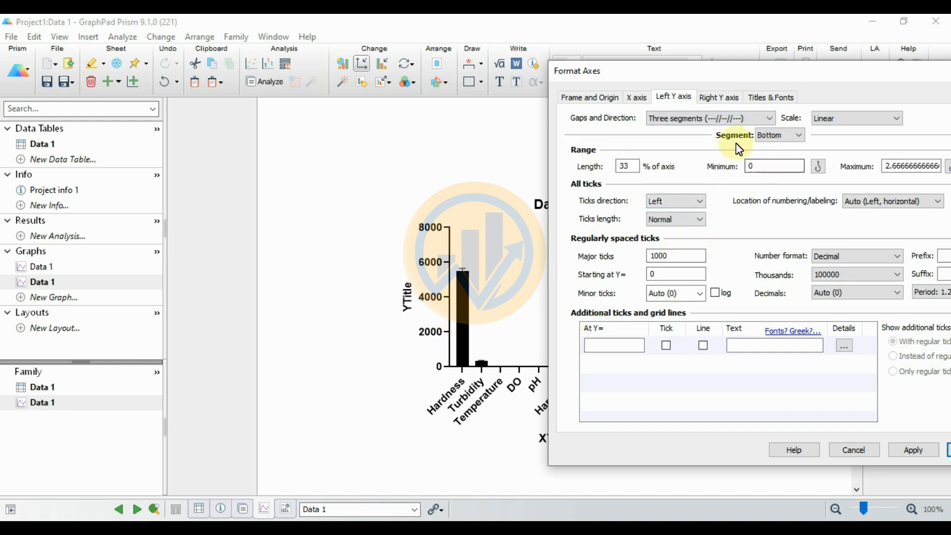
Step: Set the maximum of the left Y axis's Bottom segment to 40 and apply the change
{"action": "left_click", "coordinate": [801, 138]}
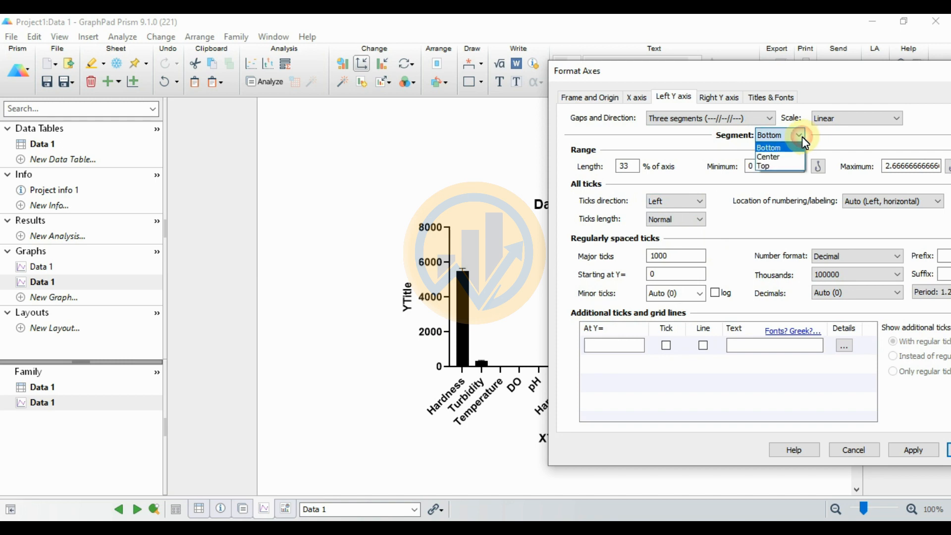
{"action": "left_click", "coordinate": [775, 149]}
{"action": "left_click_drag", "start_coordinate": [823, 71], "coordinate": [778, 71]}
{"action": "double_click", "coordinate": [708, 166]}
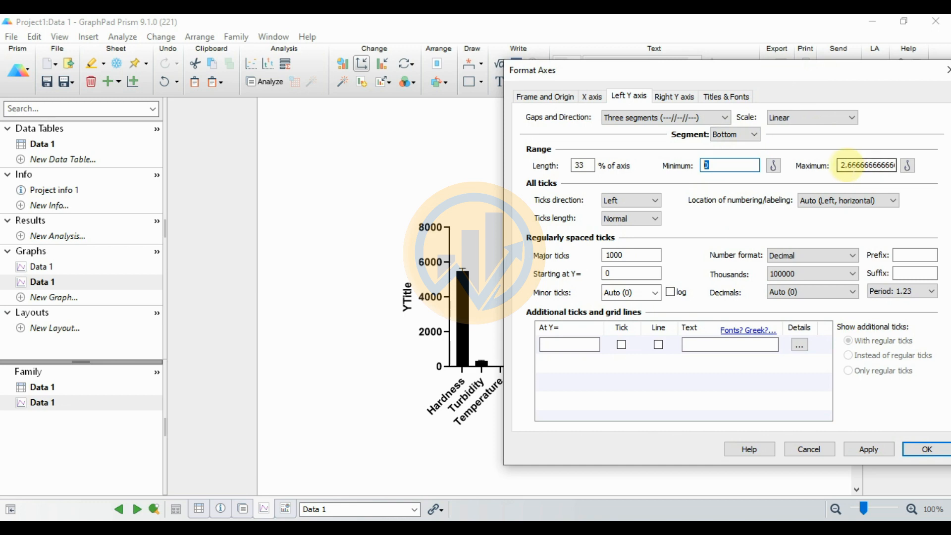
{"action": "left_click_drag", "start_coordinate": [841, 165], "coordinate": [902, 167]}
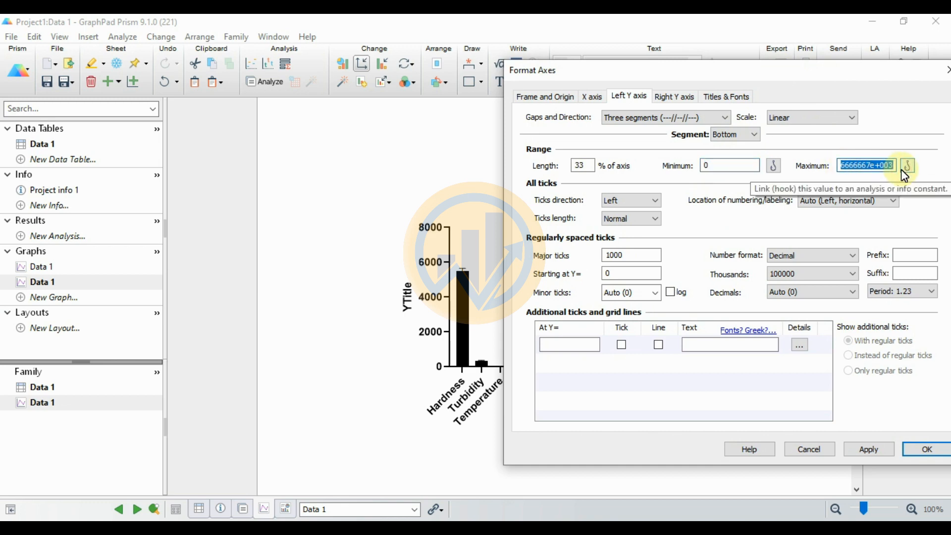
{"action": "type", "text": "40"}
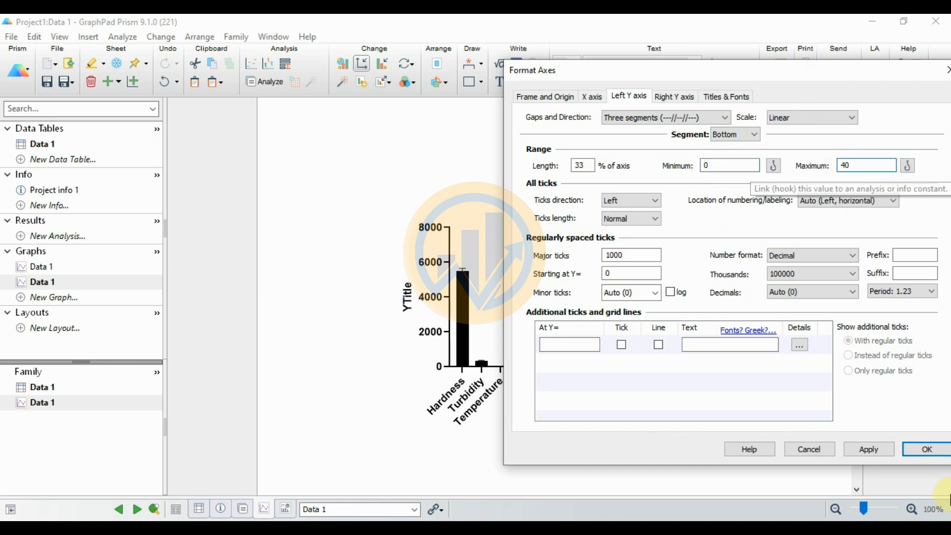
{"action": "left_click", "coordinate": [878, 448]}
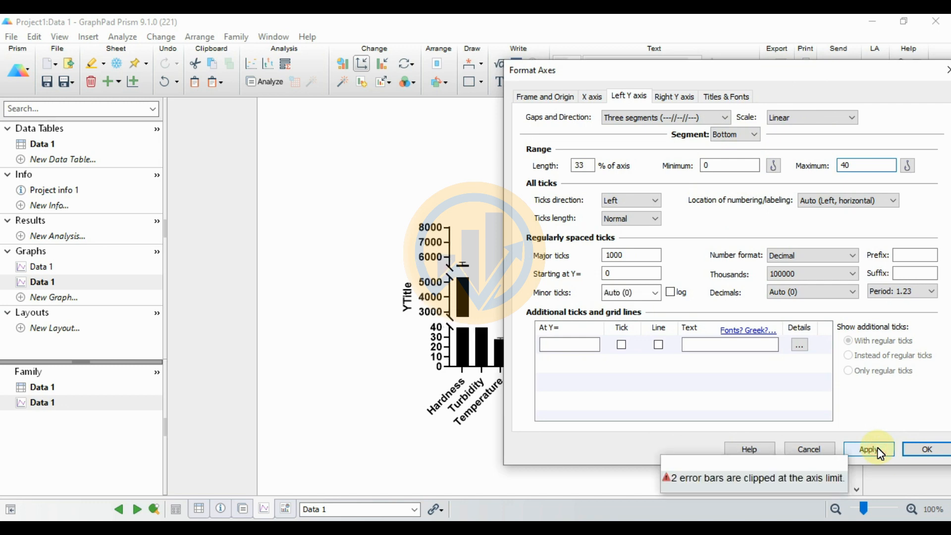
Step: Set the left Y axis's Center segment to range from 100 to 500 and apply the change
{"action": "left_click", "coordinate": [754, 134]}
{"action": "left_click", "coordinate": [743, 156]}
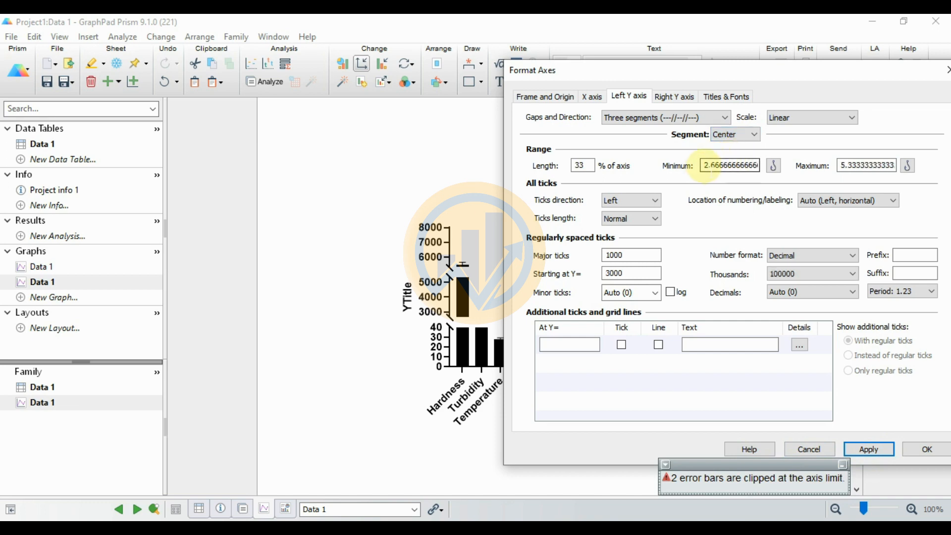
{"action": "double_click", "coordinate": [704, 166]}
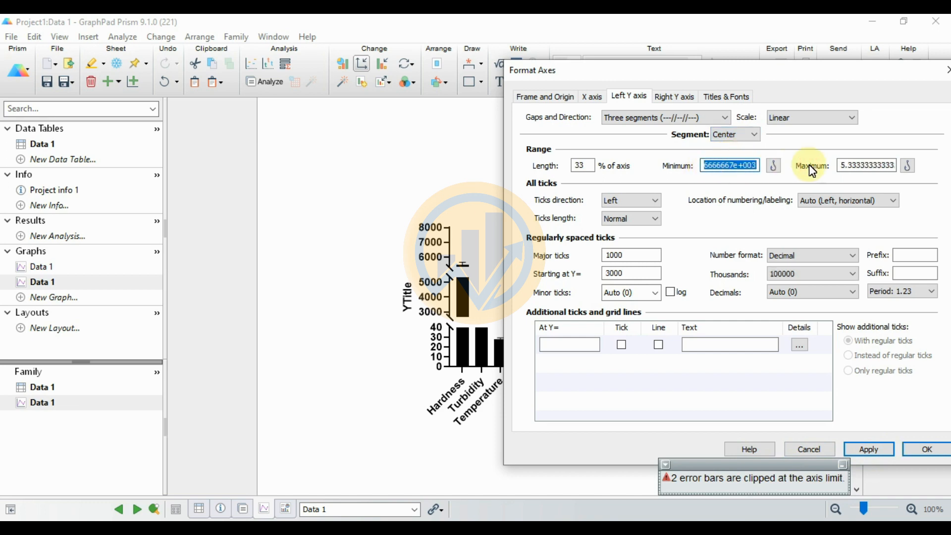
{"action": "type", "text": "100"}
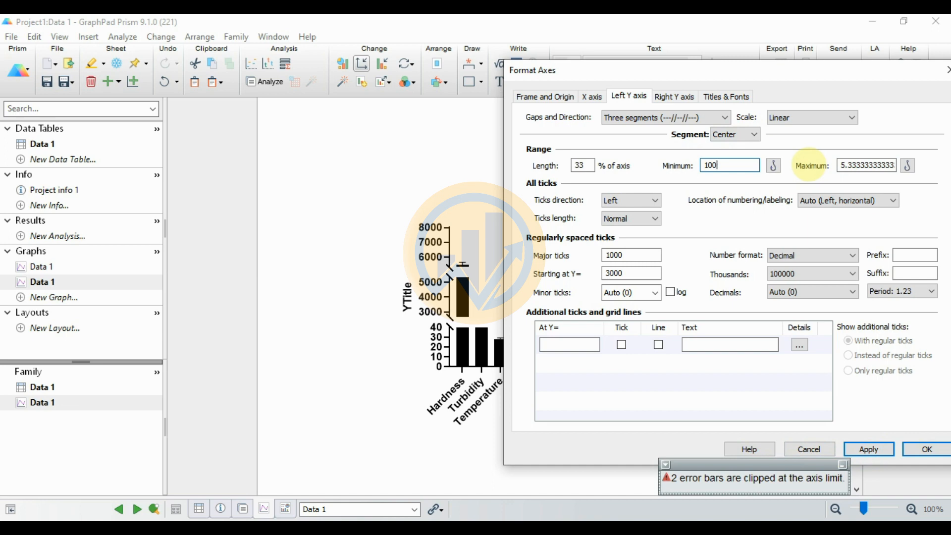
{"action": "double_click", "coordinate": [839, 165]}
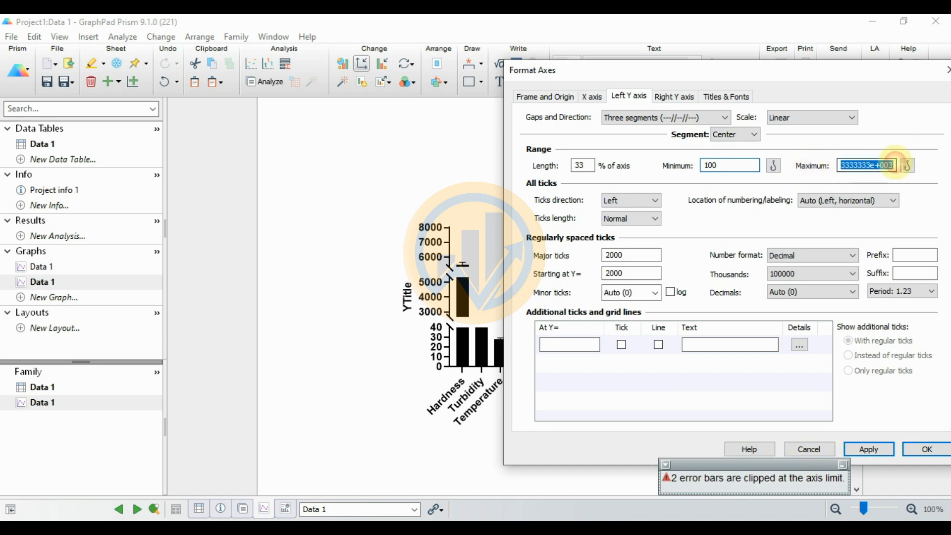
{"action": "type", "text": "500"}
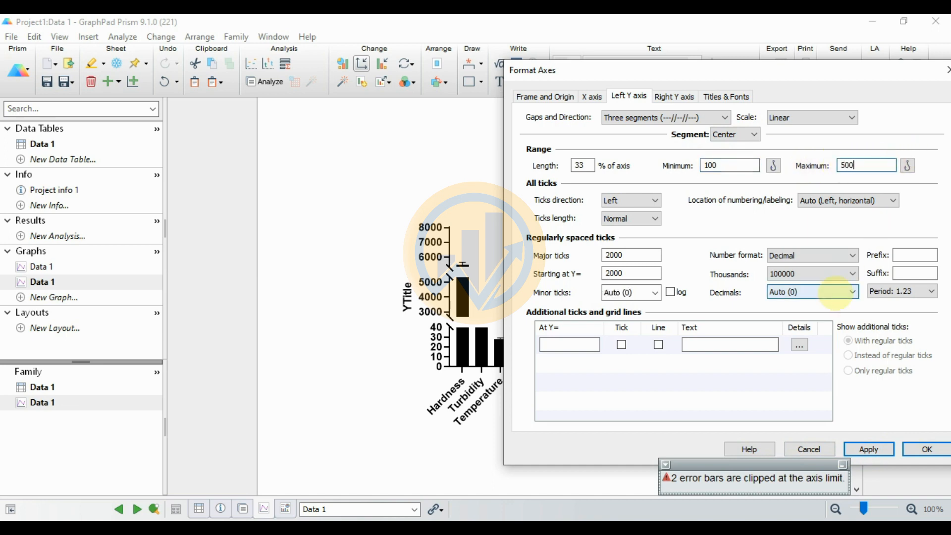
{"action": "left_click", "coordinate": [878, 453]}
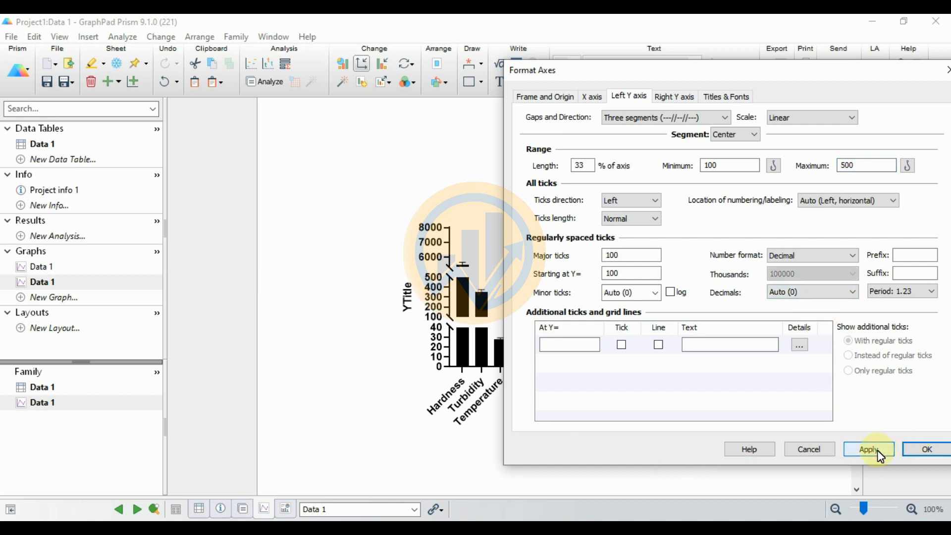
Step: Set the left Y axis's Top segment to range from 5000 to 7000 and apply the change
{"action": "left_click", "coordinate": [754, 138]}
{"action": "left_click", "coordinate": [735, 165]}
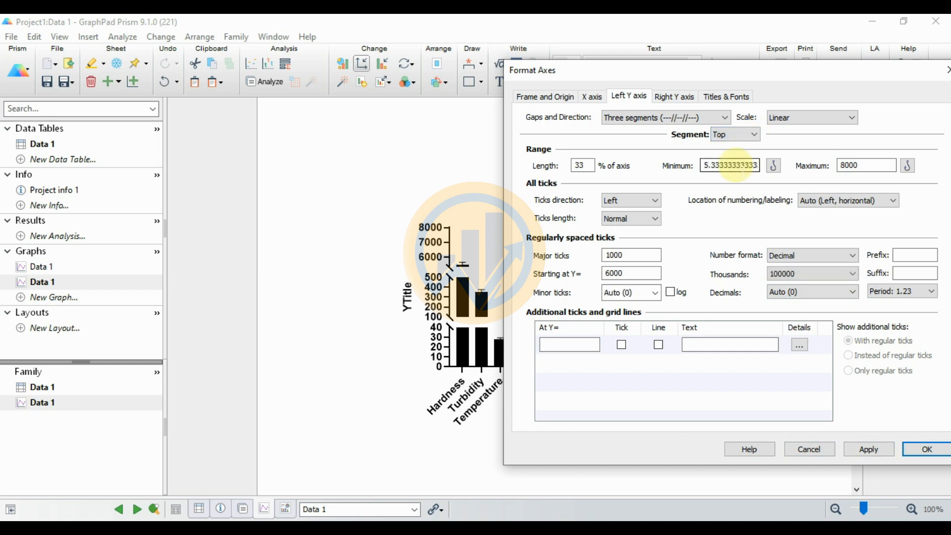
{"action": "left_click_drag", "start_coordinate": [714, 165], "coordinate": [758, 165]}
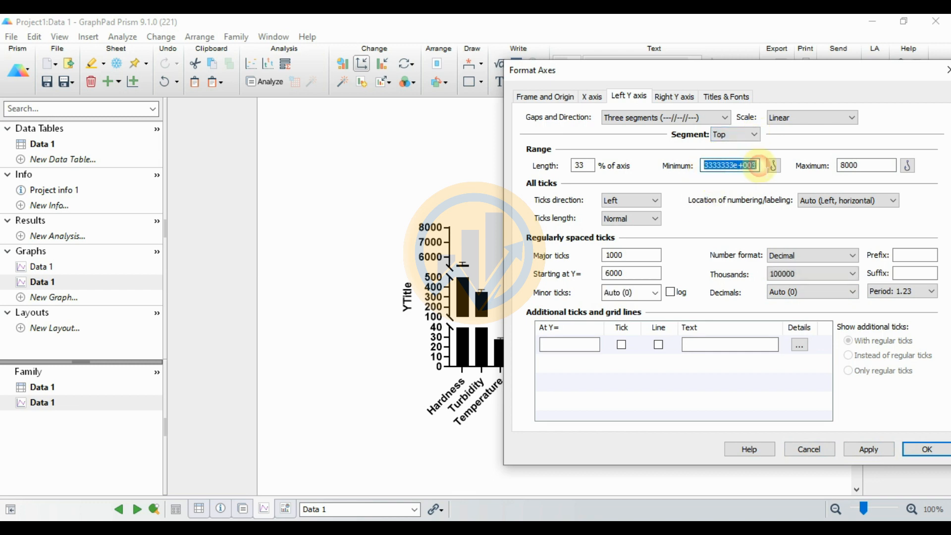
{"action": "type", "text": "5000"}
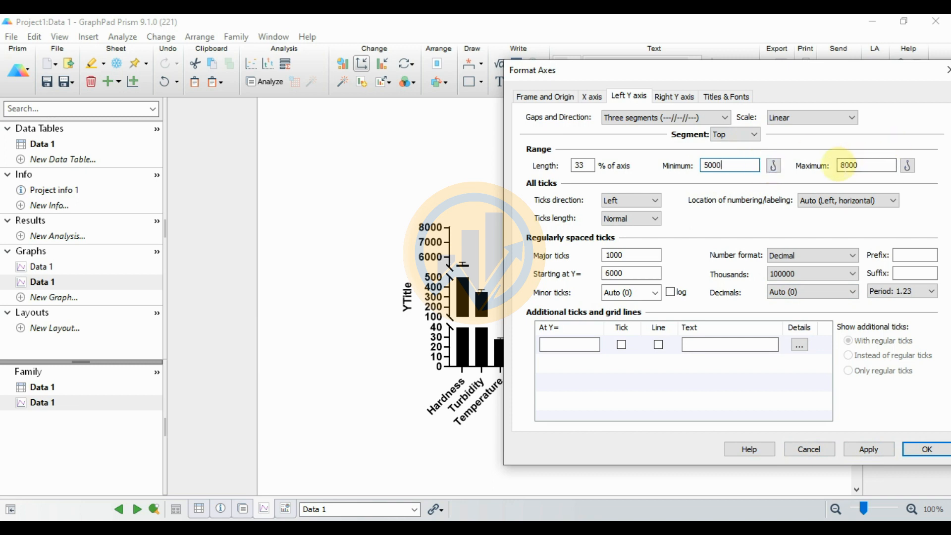
{"action": "double_click", "coordinate": [870, 165]}
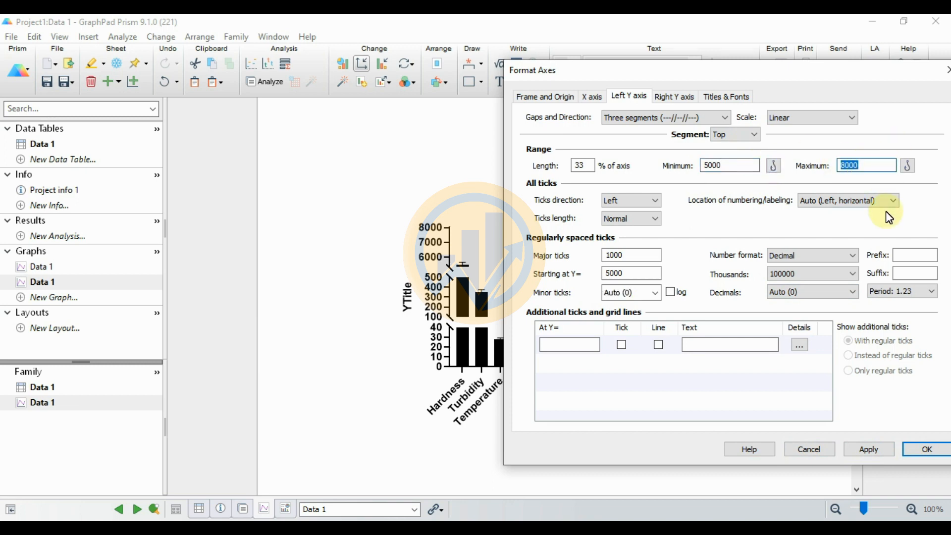
{"action": "type", "text": "700"}
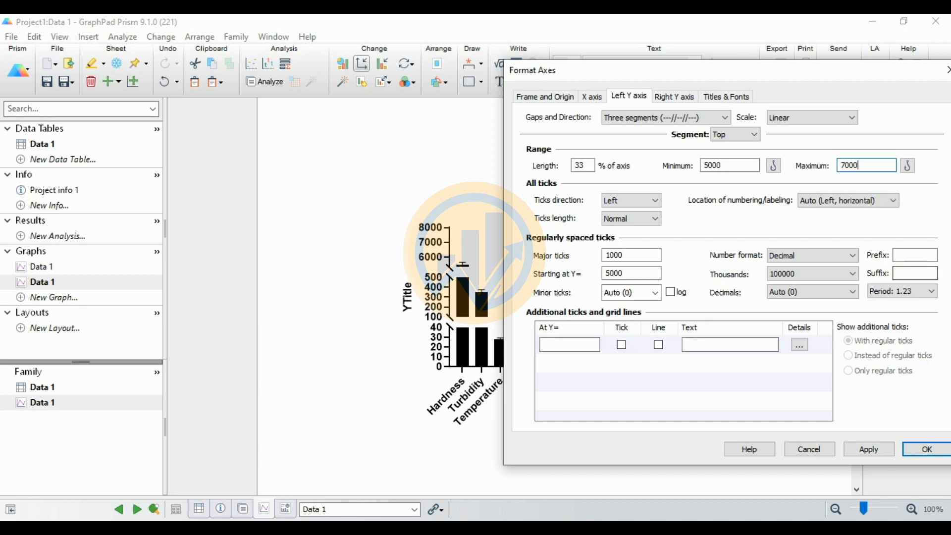
{"action": "left_click", "coordinate": [878, 451]}
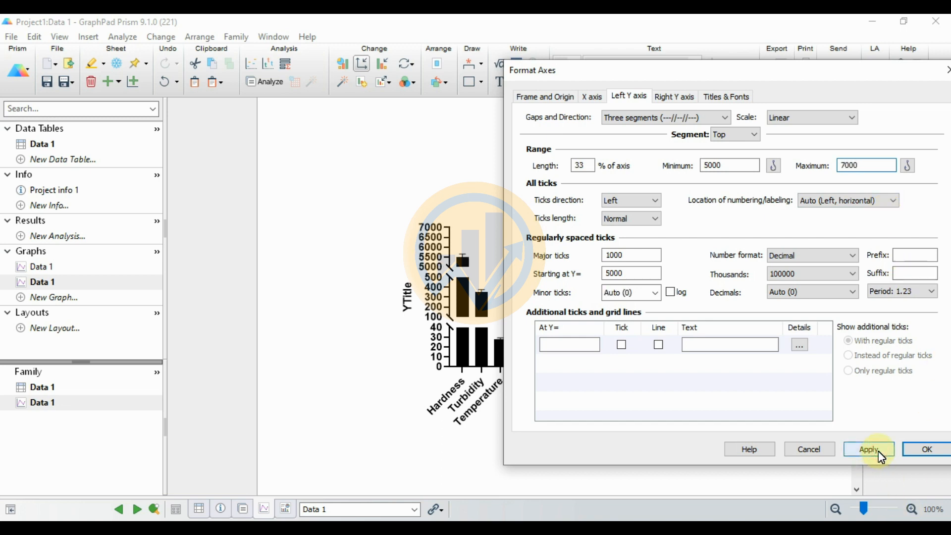
Step: Give the graph a Plain Frame style, apply it and close the axis formatting
{"action": "left_click_drag", "start_coordinate": [732, 72], "coordinate": [186, 77]}
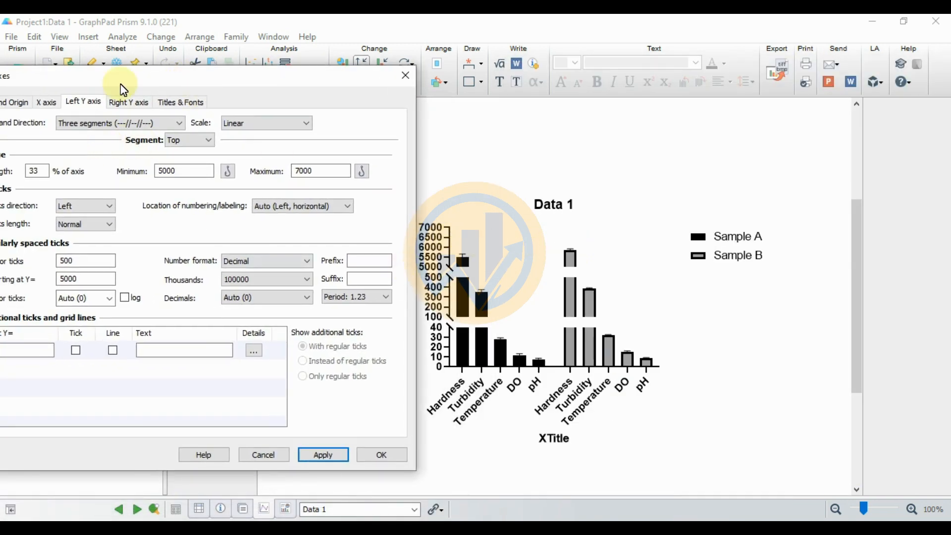
{"action": "left_click_drag", "start_coordinate": [133, 76], "coordinate": [244, 77]}
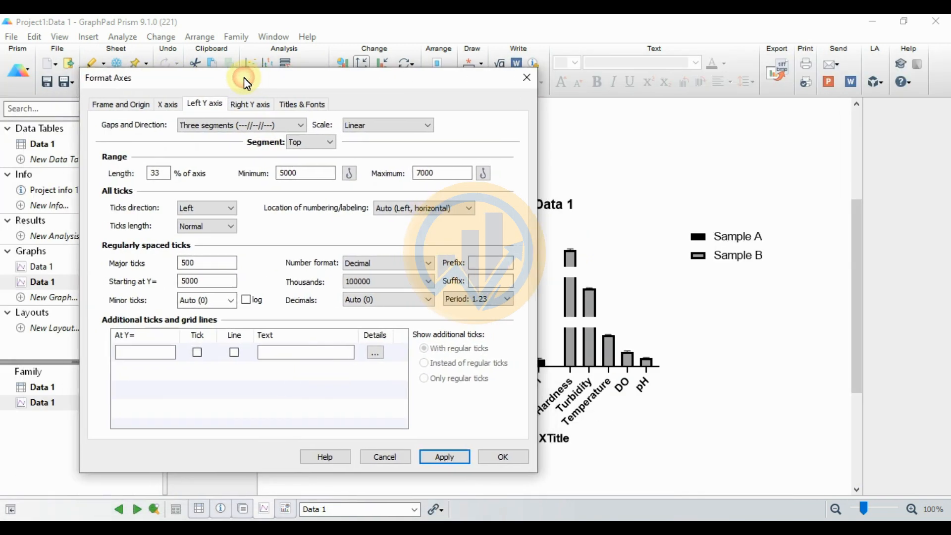
{"action": "left_click", "coordinate": [111, 105]}
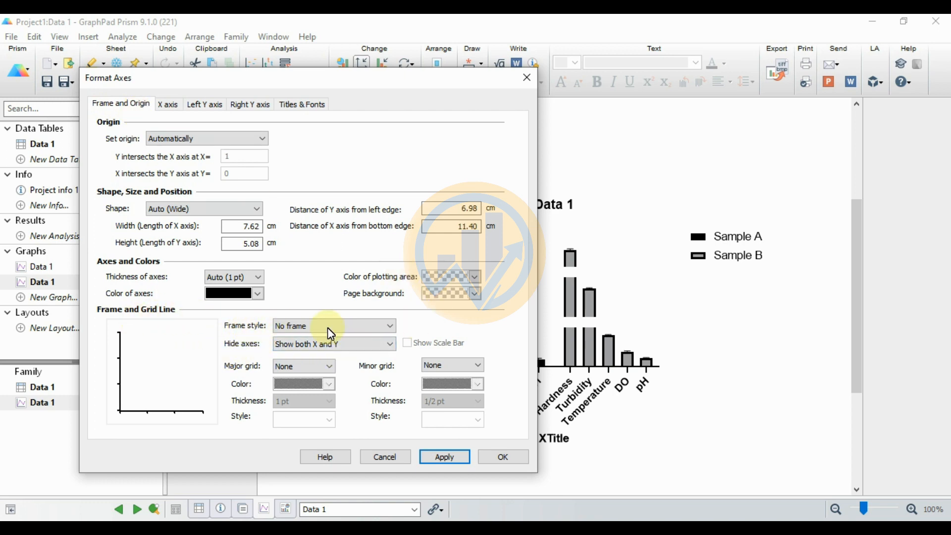
{"action": "left_click", "coordinate": [352, 327]}
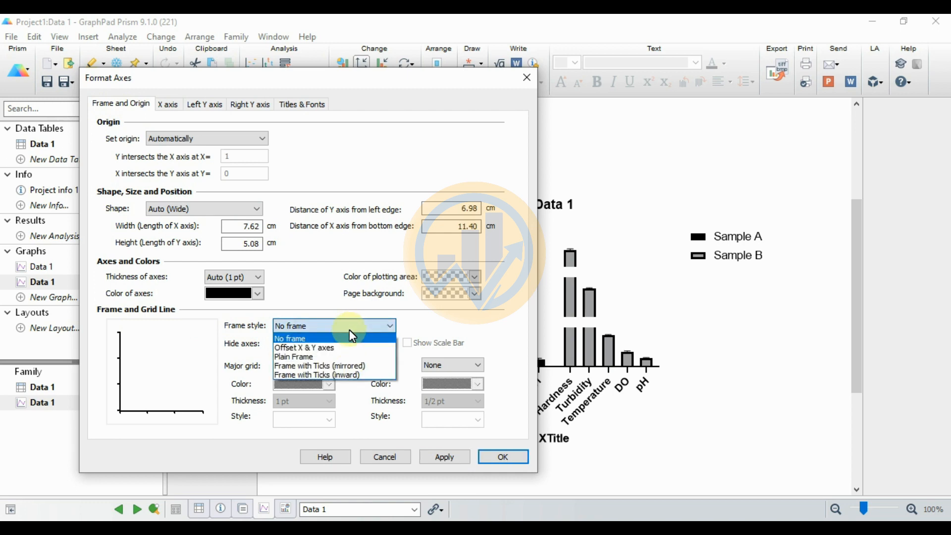
{"action": "left_click", "coordinate": [307, 355]}
{"action": "left_click", "coordinate": [444, 457]}
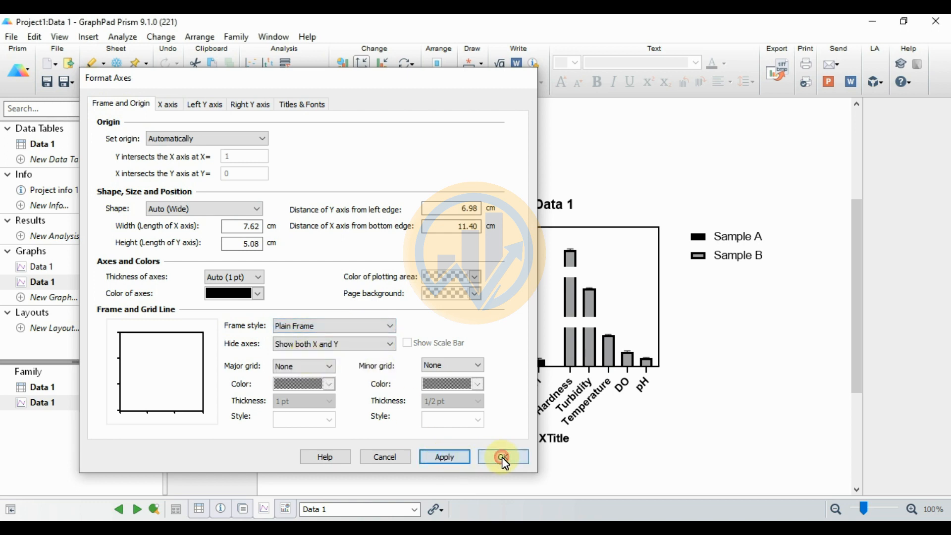
{"action": "left_click", "coordinate": [502, 456]}
Step: Enlarge the graph on the page by three size increments using the Larger option
{"action": "mouse_move", "coordinate": [489, 343]}
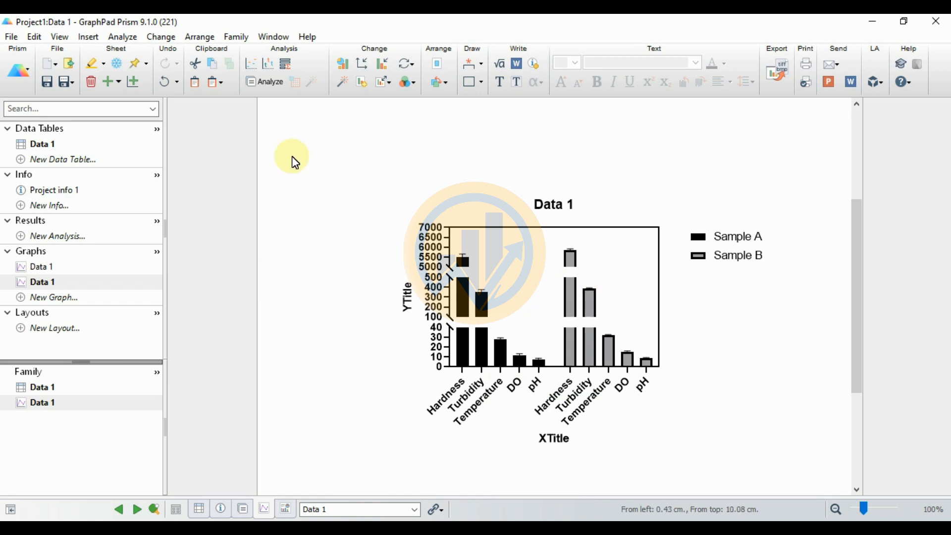
{"action": "mouse_move", "coordinate": [570, 279]}
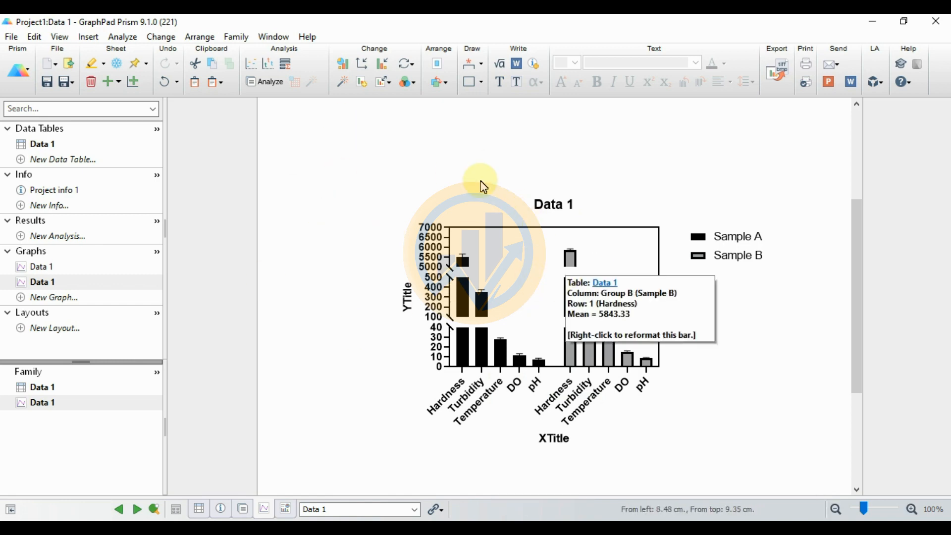
{"action": "left_click", "coordinate": [388, 87]}
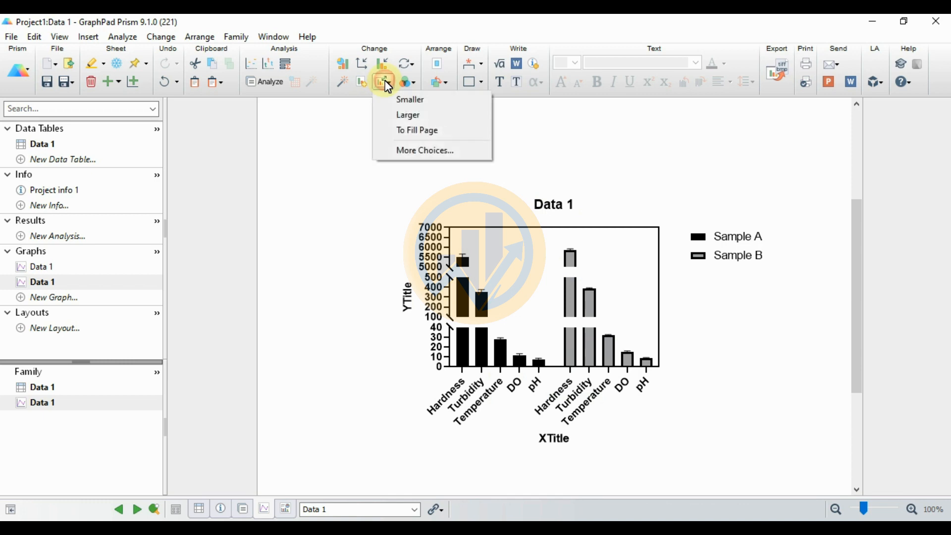
{"action": "left_click", "coordinate": [384, 114]}
{"action": "left_click", "coordinate": [385, 81]}
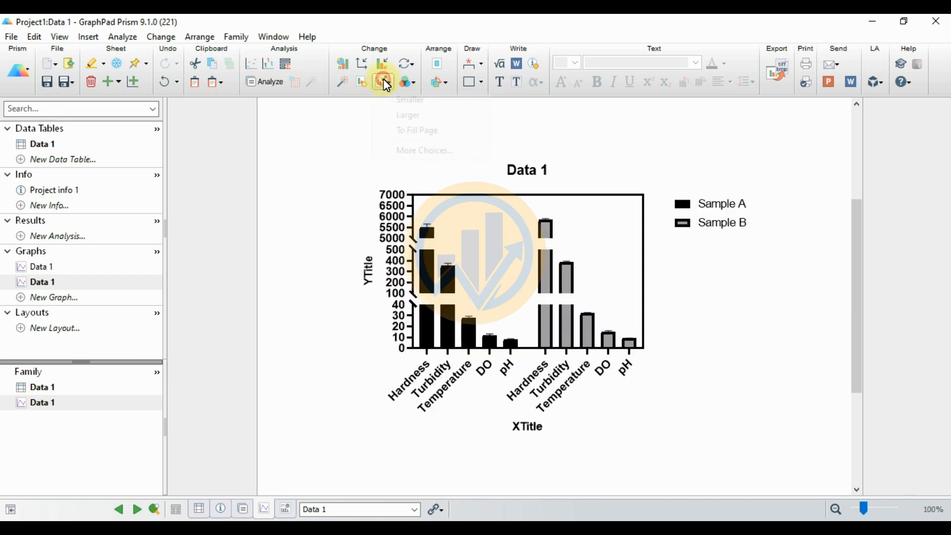
{"action": "left_click", "coordinate": [385, 121]}
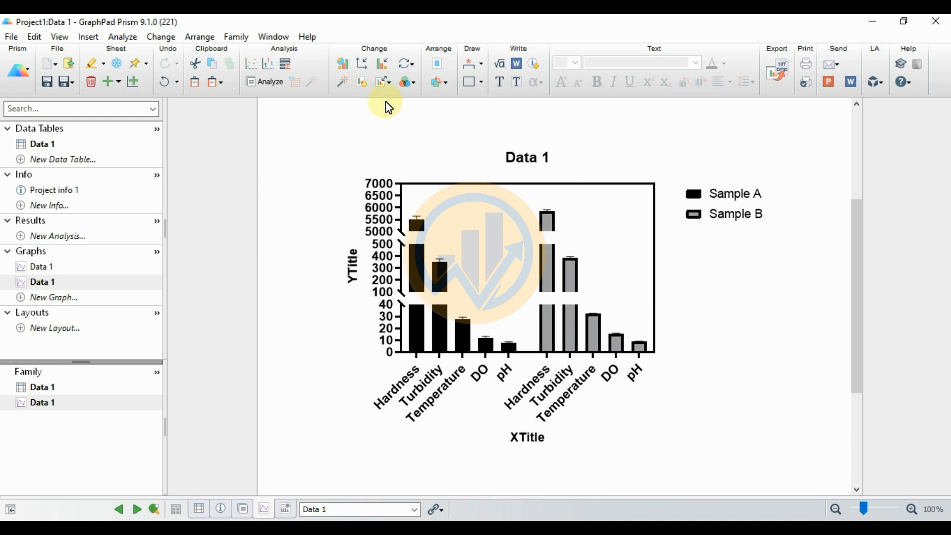
{"action": "left_click", "coordinate": [385, 81]}
{"action": "left_click", "coordinate": [400, 118]}
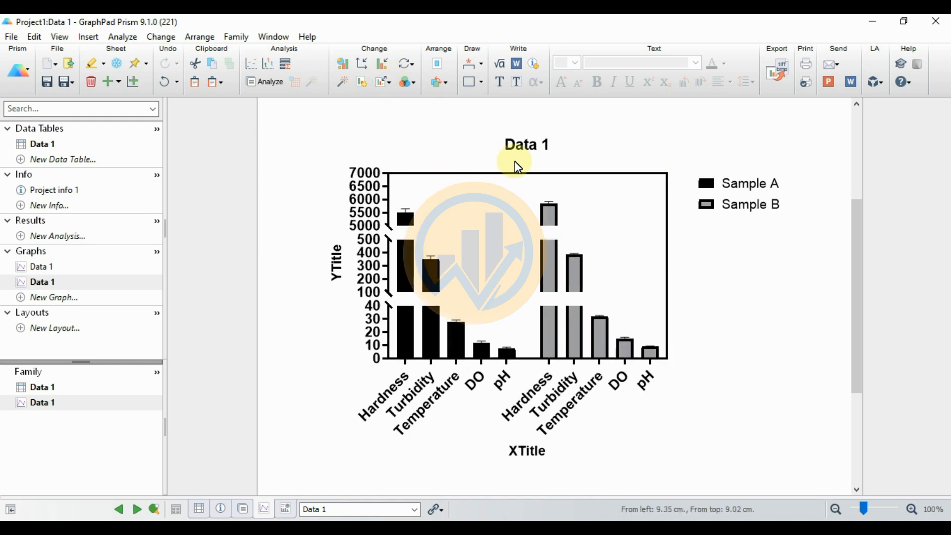
Step: Delete the graph's main title "Data 1" and the XTitle and YTitle axis titles
{"action": "double_click", "coordinate": [541, 144]}
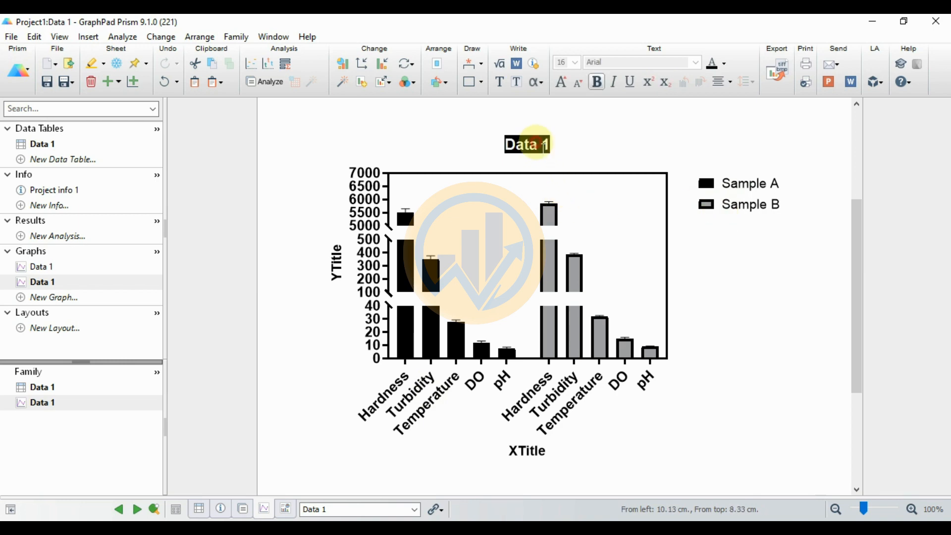
{"action": "key", "text": "Delete"}
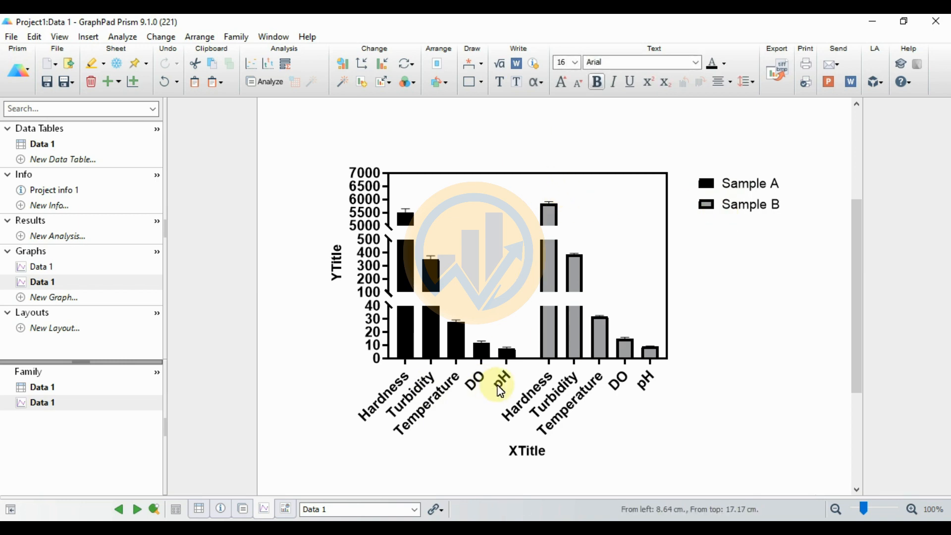
{"action": "double_click", "coordinate": [527, 452]}
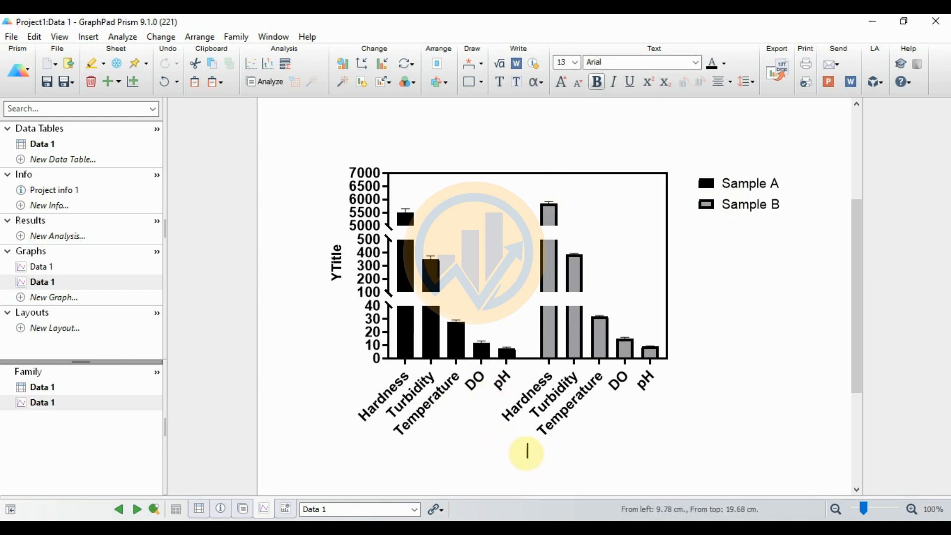
{"action": "double_click", "coordinate": [336, 263]}
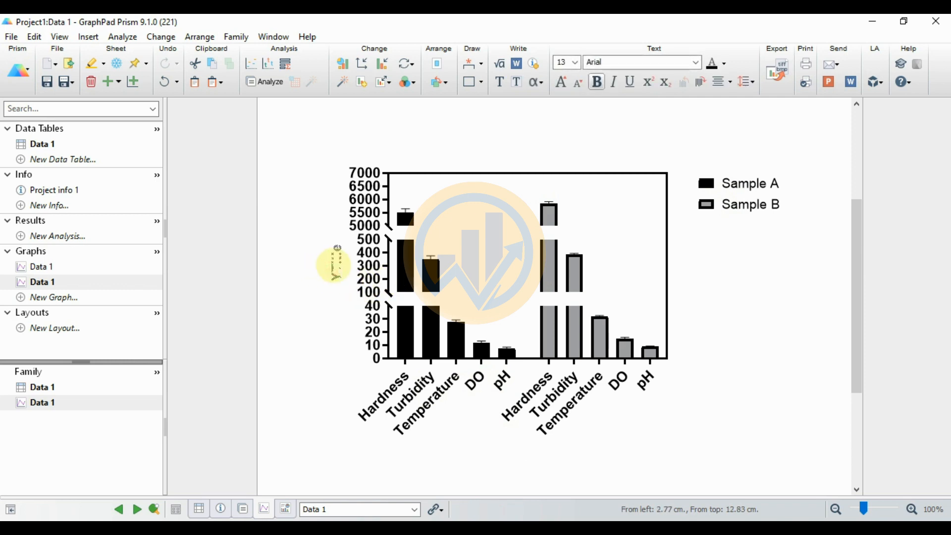
{"action": "left_click", "coordinate": [324, 307]}
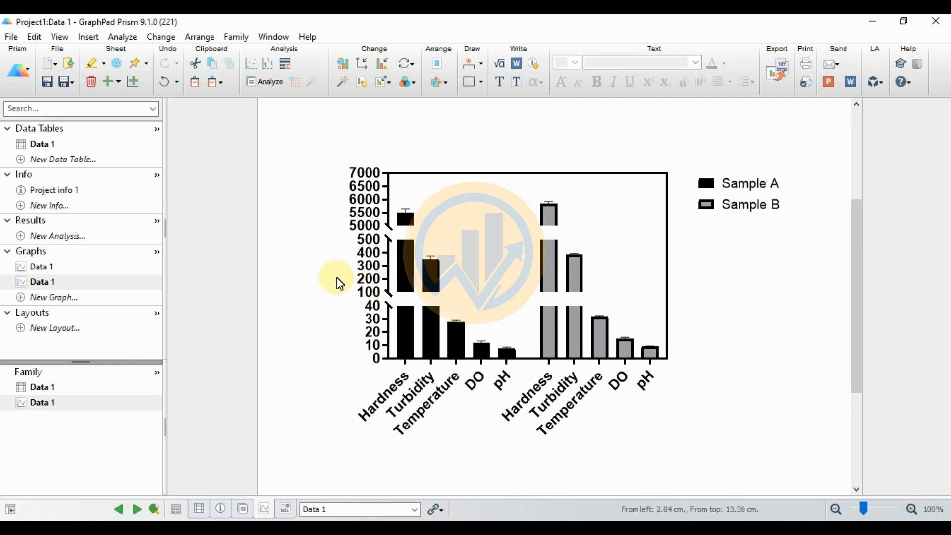
Step: Reopen the left Y axis formatting, set the Bottom segment's major tick interval to 20 and apply it
{"action": "left_click", "coordinate": [387, 297]}
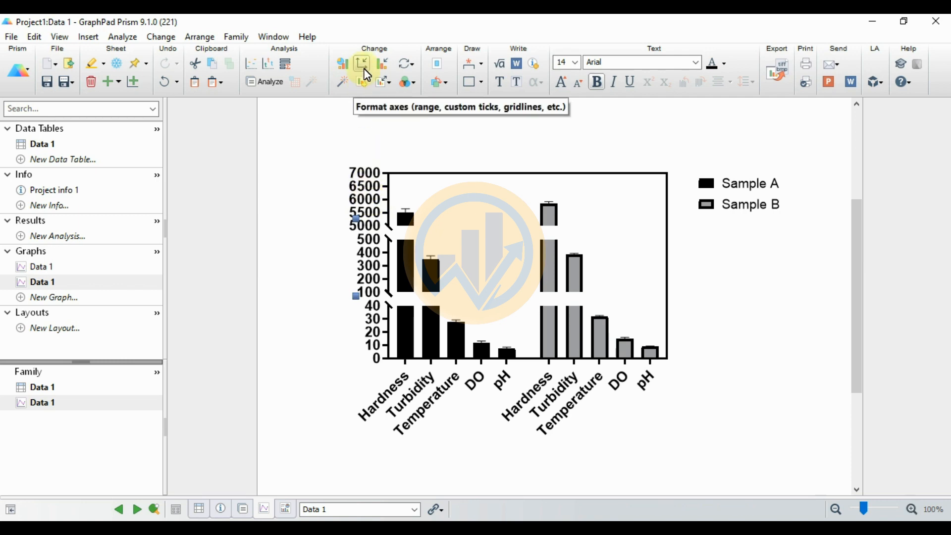
{"action": "left_click", "coordinate": [375, 80]}
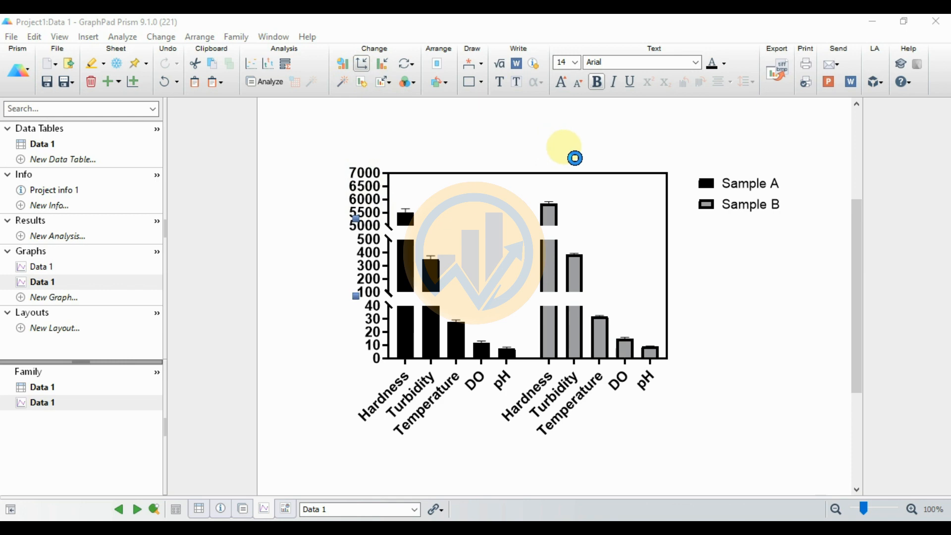
{"action": "left_click_drag", "start_coordinate": [454, 71], "coordinate": [711, 77]}
{"action": "left_click", "coordinate": [644, 97]}
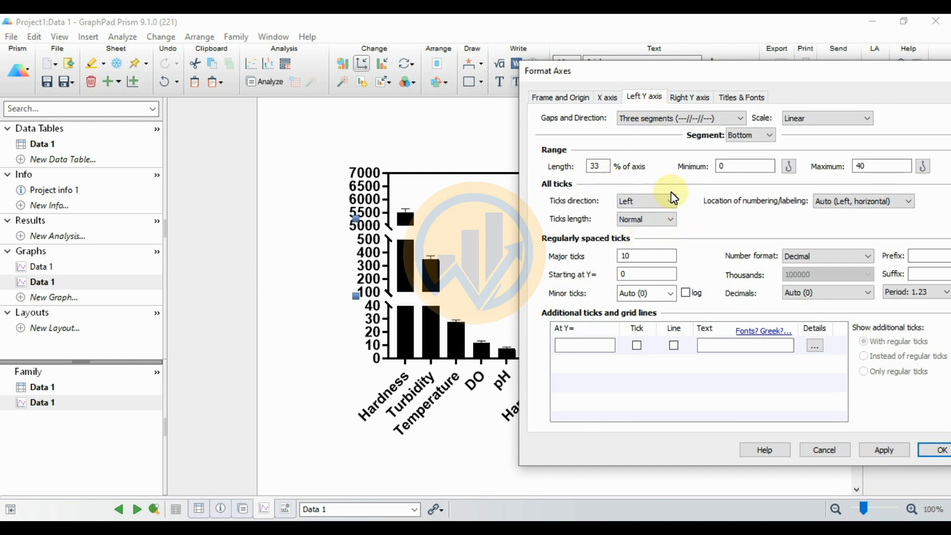
{"action": "left_click_drag", "start_coordinate": [726, 74], "coordinate": [726, 46]}
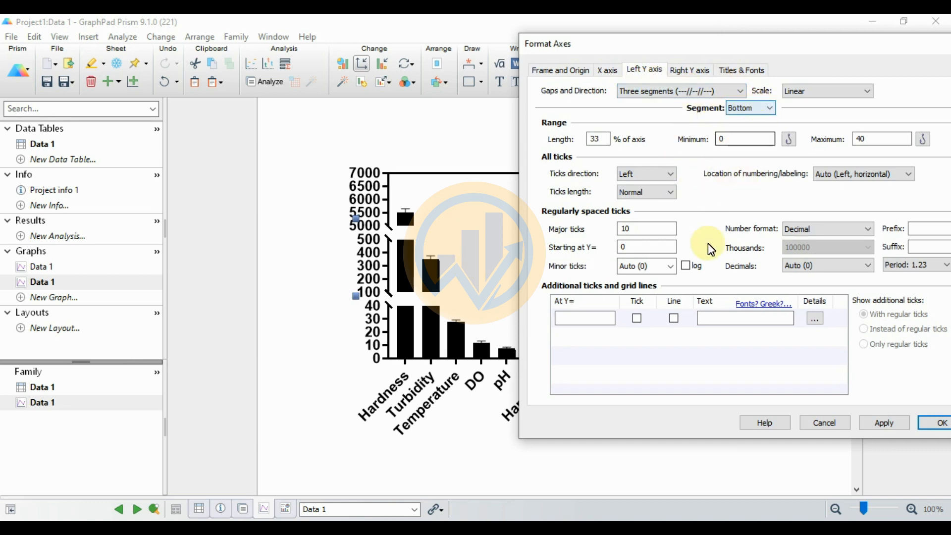
{"action": "double_click", "coordinate": [619, 228]}
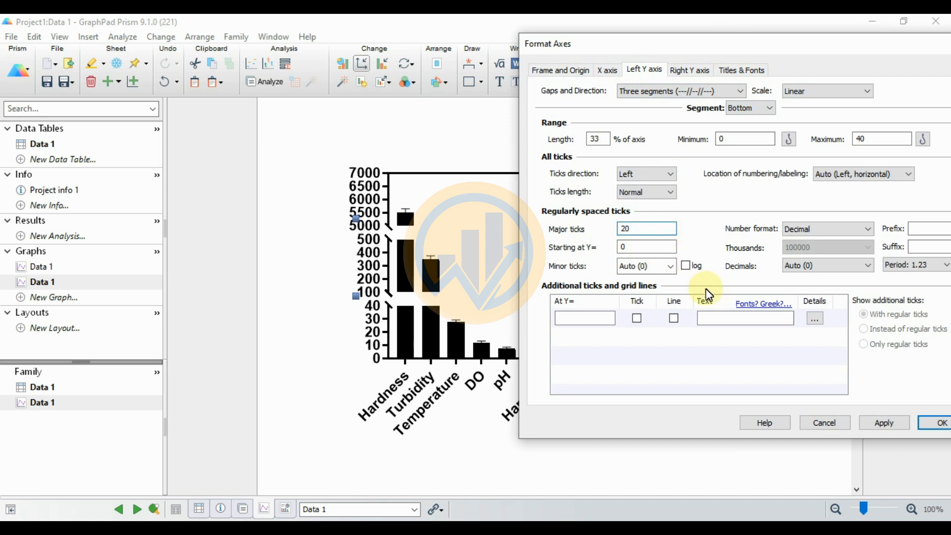
{"action": "left_click", "coordinate": [892, 425]}
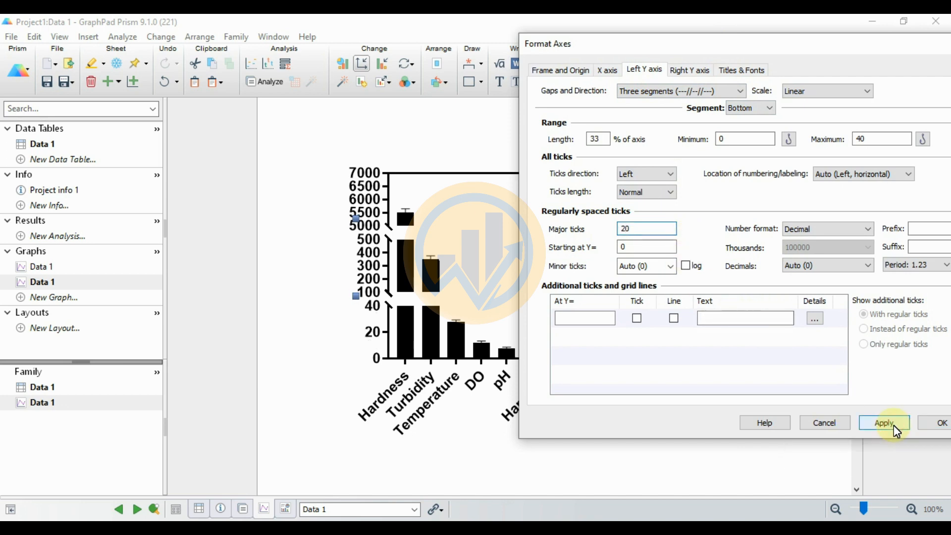
Step: Set the left Y axis Center segment's major tick interval to 200 and apply it
{"action": "left_click", "coordinate": [771, 111]}
{"action": "left_click", "coordinate": [743, 126]}
{"action": "left_click", "coordinate": [636, 238]}
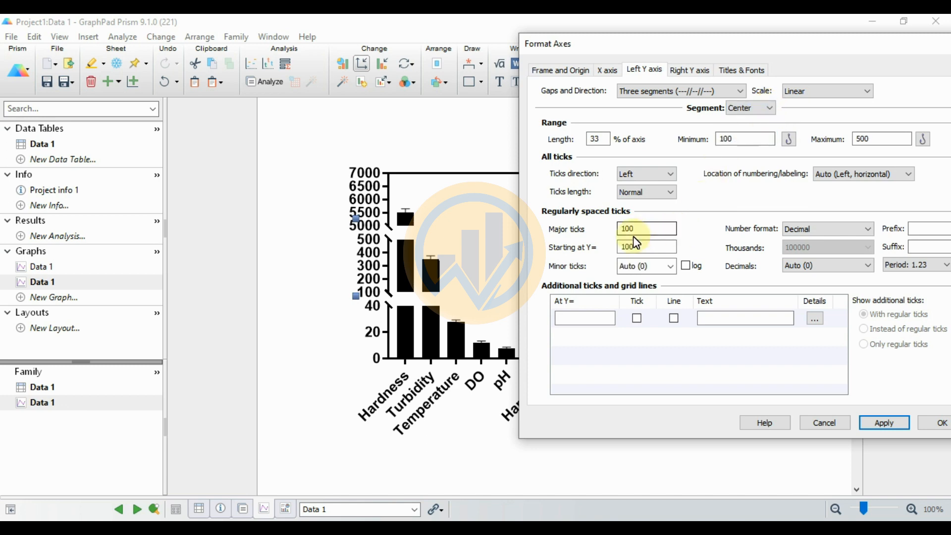
{"action": "double_click", "coordinate": [623, 229]}
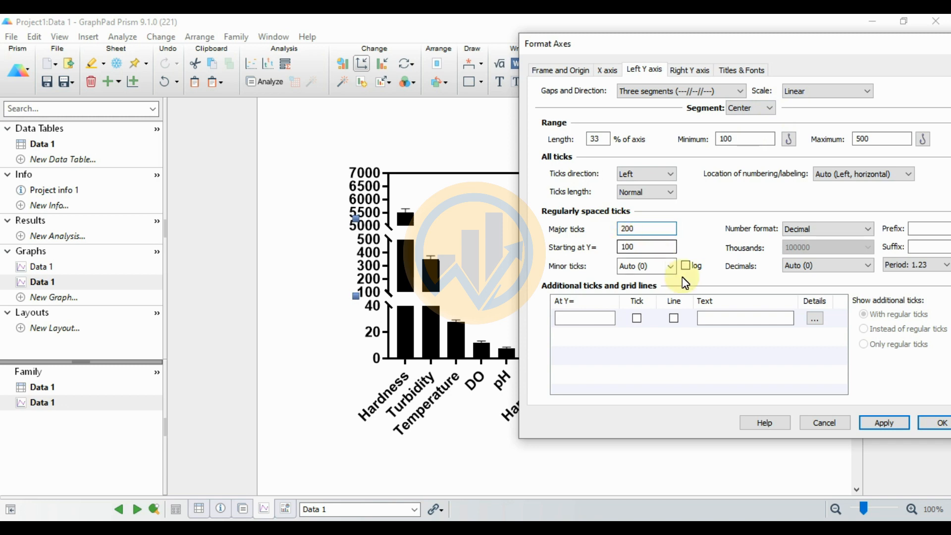
{"action": "left_click", "coordinate": [885, 425]}
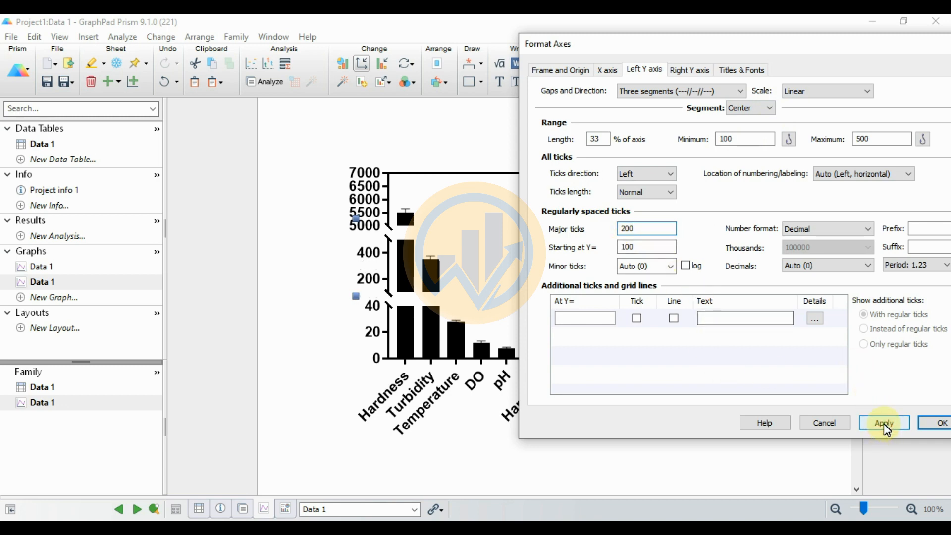
Step: Set the left Y axis Top segment's major tick interval to 400 and apply it
{"action": "left_click", "coordinate": [767, 108]}
{"action": "left_click", "coordinate": [732, 133]}
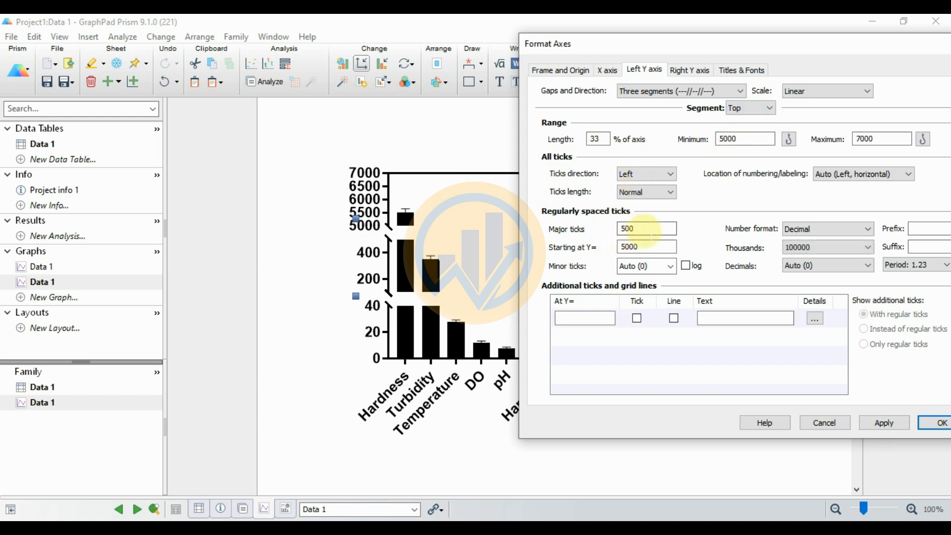
{"action": "left_click_drag", "start_coordinate": [636, 230], "coordinate": [615, 231]}
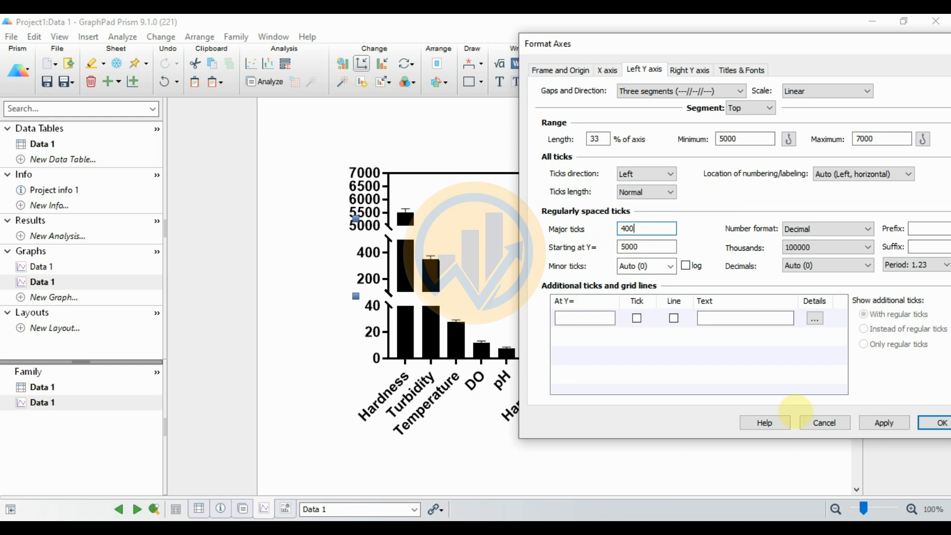
{"action": "left_click", "coordinate": [884, 423]}
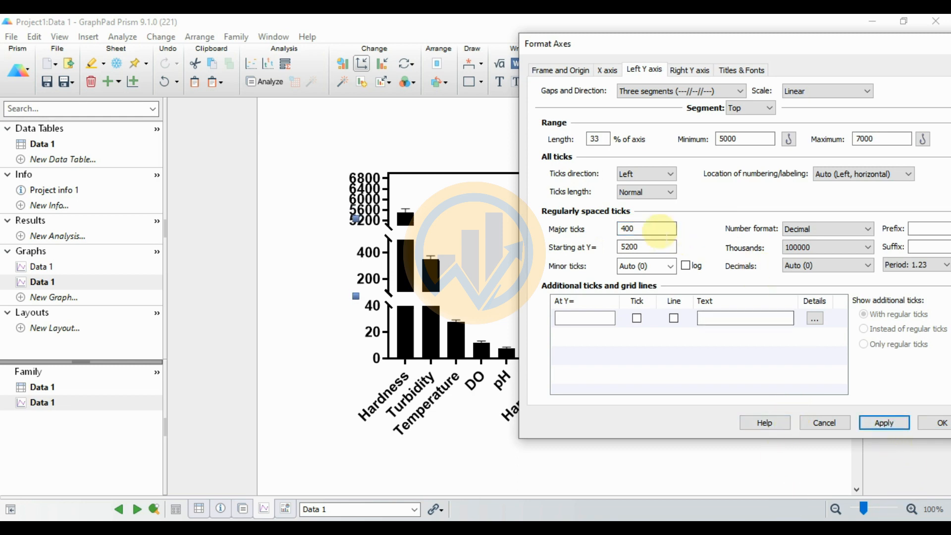
Step: Try major tick intervals of 500 and 600 on the Top segment, applying each one
{"action": "left_click_drag", "start_coordinate": [649, 230], "coordinate": [575, 235]}
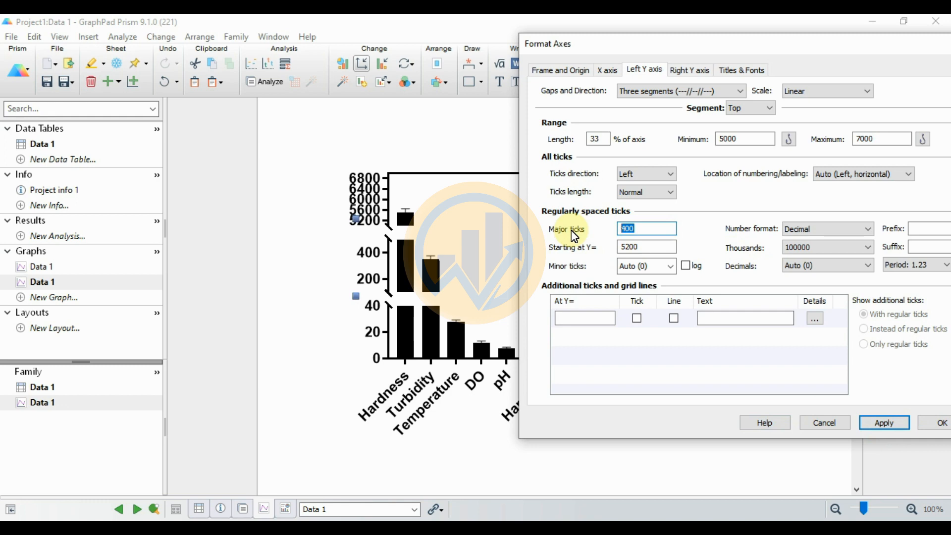
{"action": "type", "text": "500"}
{"action": "left_click", "coordinate": [885, 423]}
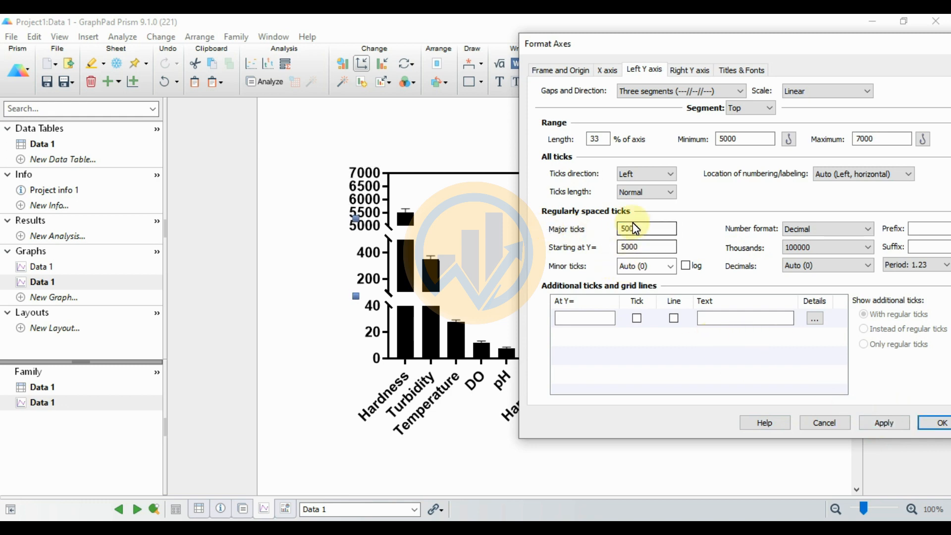
{"action": "left_click", "coordinate": [646, 226]}
{"action": "left_click_drag", "start_coordinate": [647, 227], "coordinate": [563, 228]}
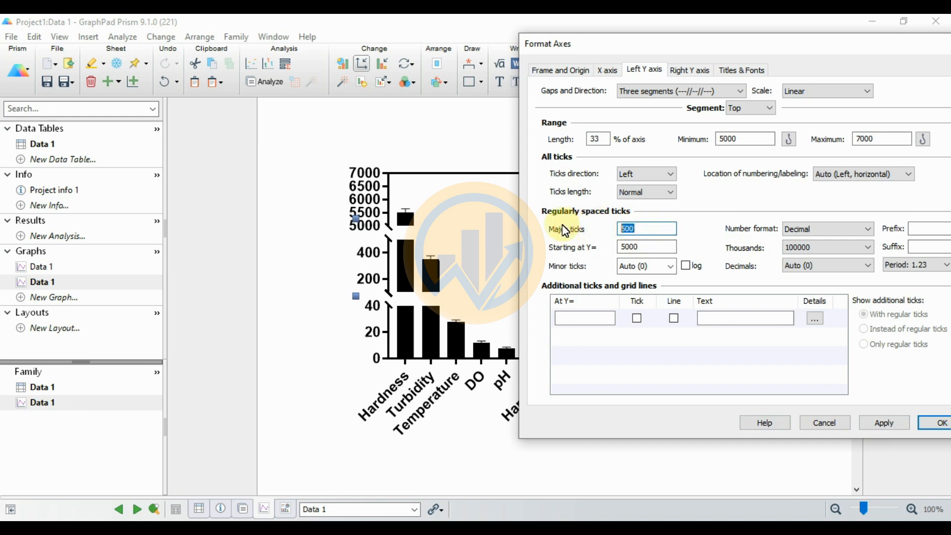
{"action": "type", "text": "600"}
{"action": "left_click", "coordinate": [897, 427]}
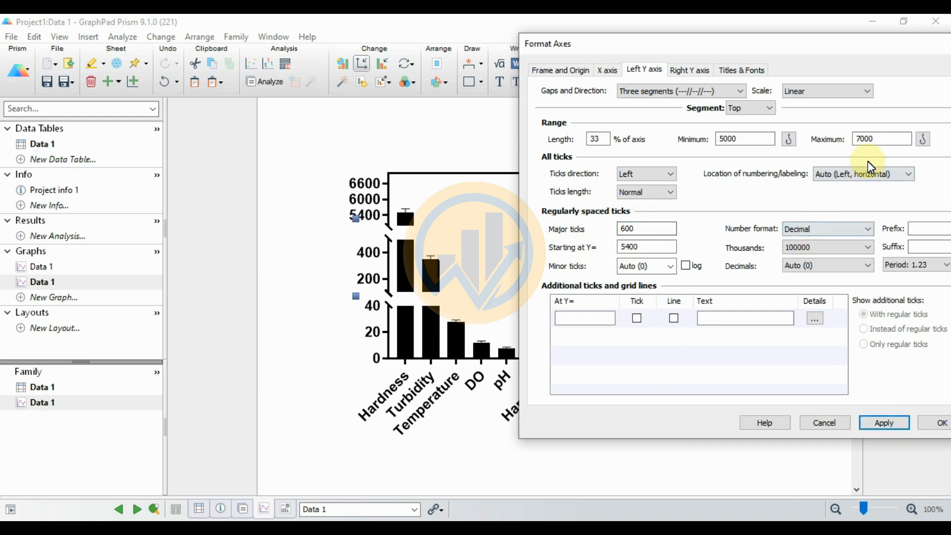
Step: Set the Top segment's maximum to 6000 and its major tick interval to 400, apply it and close the axis formatting
{"action": "left_click_drag", "start_coordinate": [878, 139], "coordinate": [830, 140]}
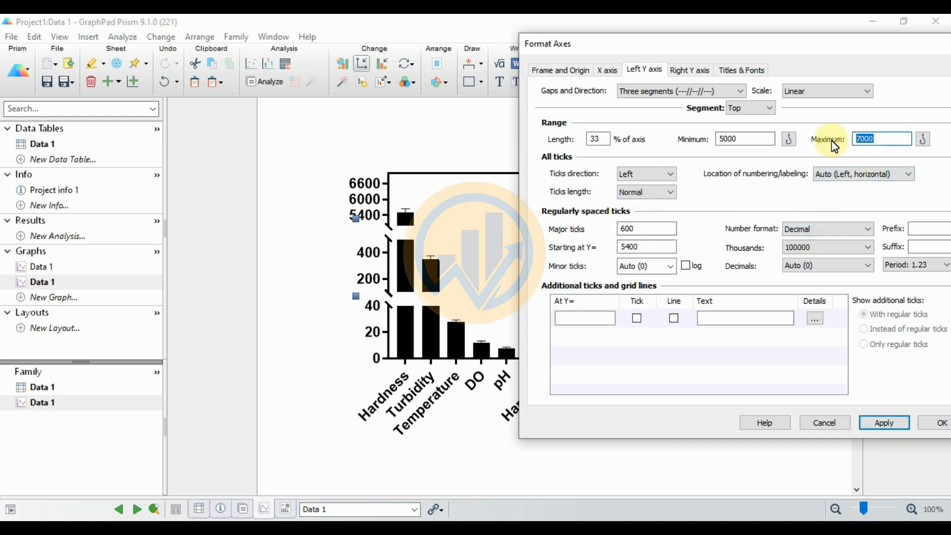
{"action": "left_click_drag", "start_coordinate": [647, 228], "coordinate": [591, 232]}
{"action": "type", "text": "4"}
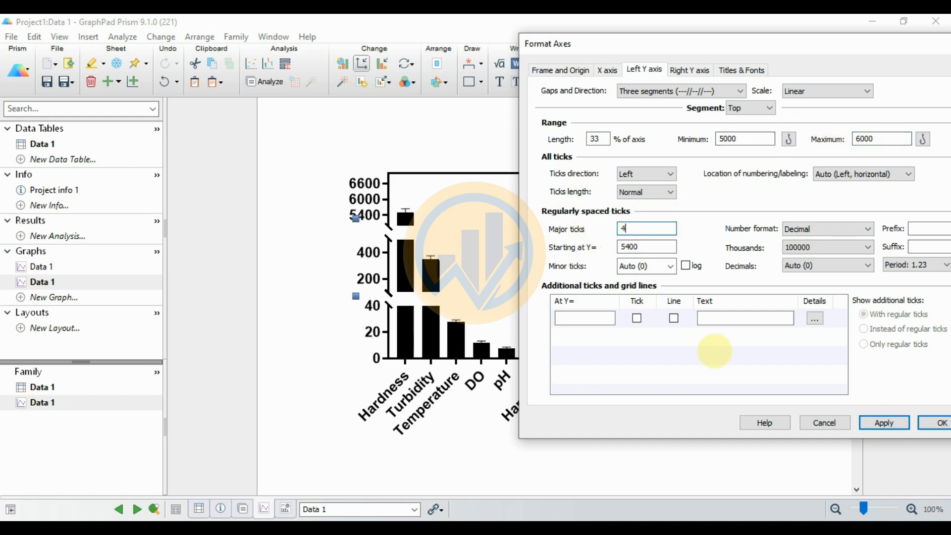
{"action": "left_click", "coordinate": [885, 422]}
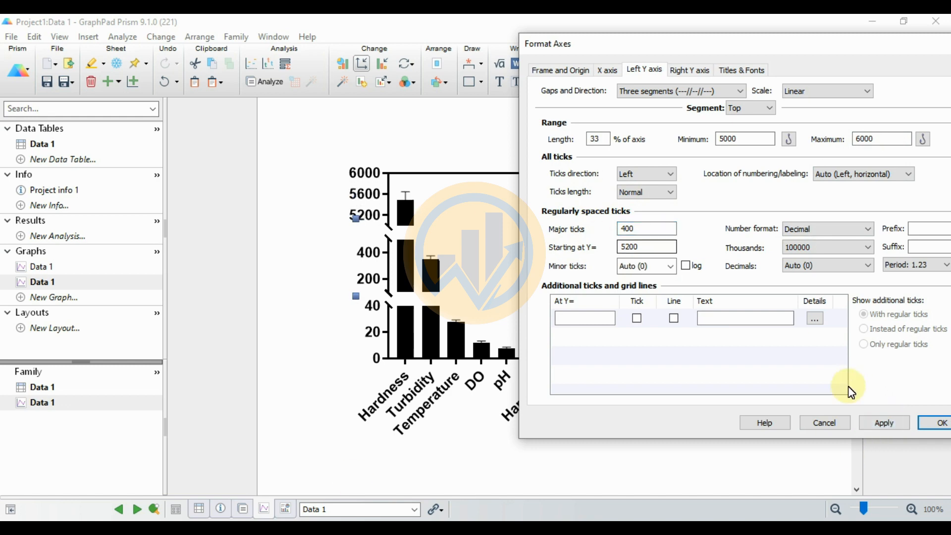
{"action": "left_click", "coordinate": [931, 429]}
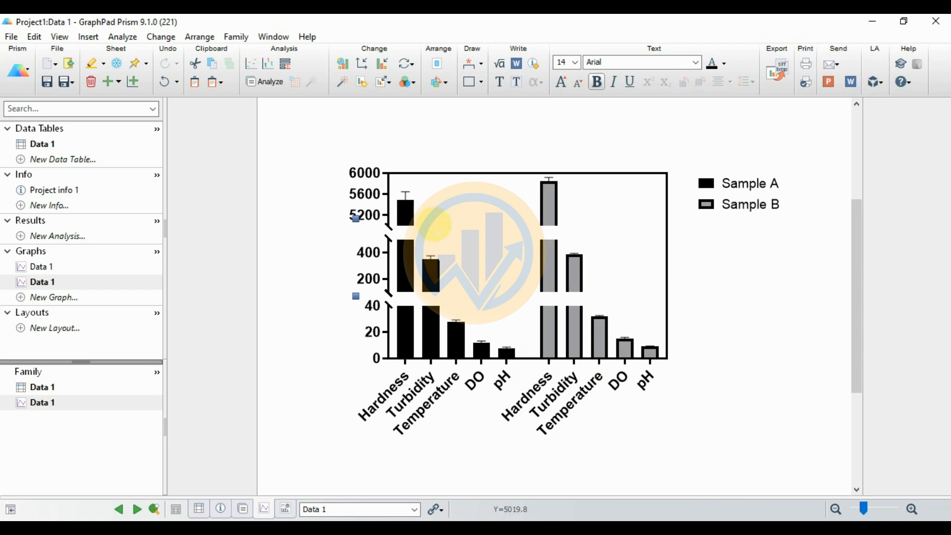
Step: Format the Sample A bars with a green fill, 1 pt border and 1 pt error bar thickness, and apply it
{"action": "mouse_move", "coordinate": [429, 302]}
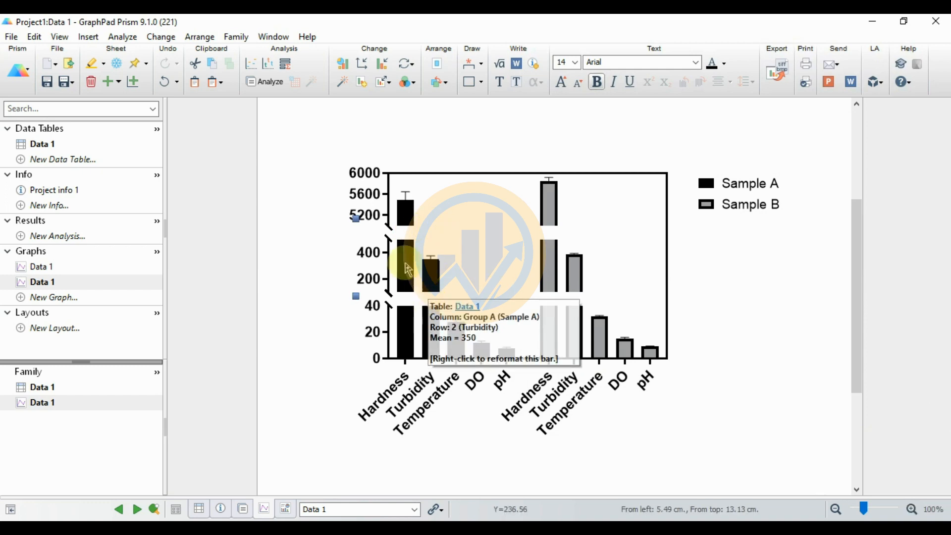
{"action": "mouse_move", "coordinate": [405, 265]}
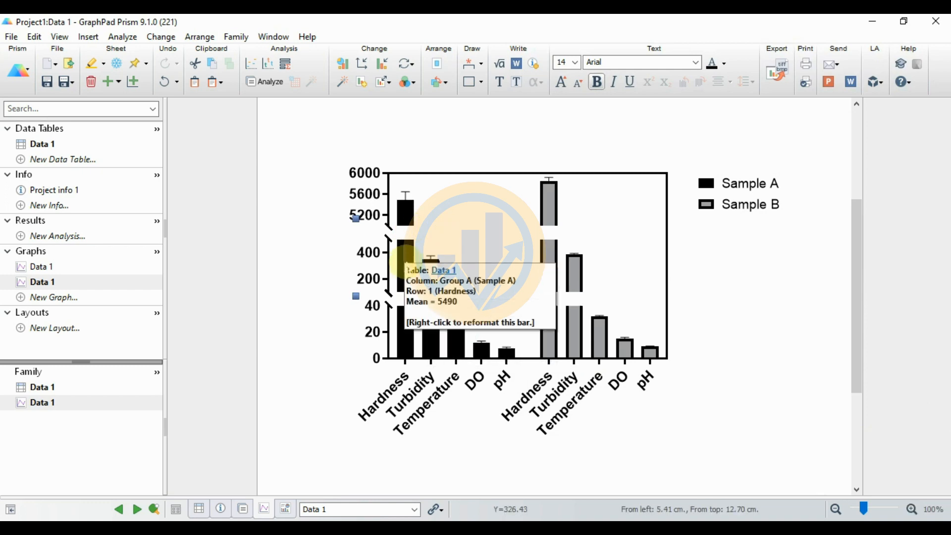
{"action": "left_click", "coordinate": [384, 69]}
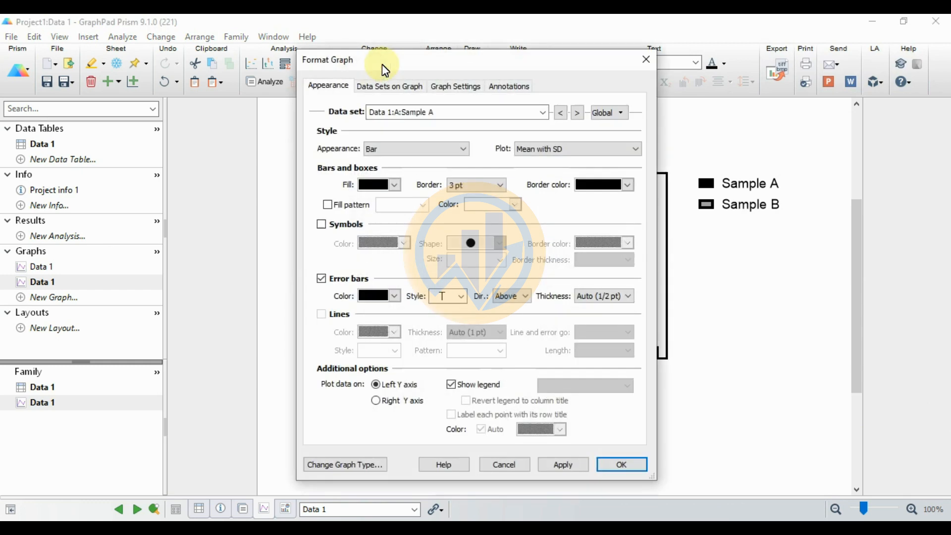
{"action": "left_click_drag", "start_coordinate": [475, 60], "coordinate": [171, 69]}
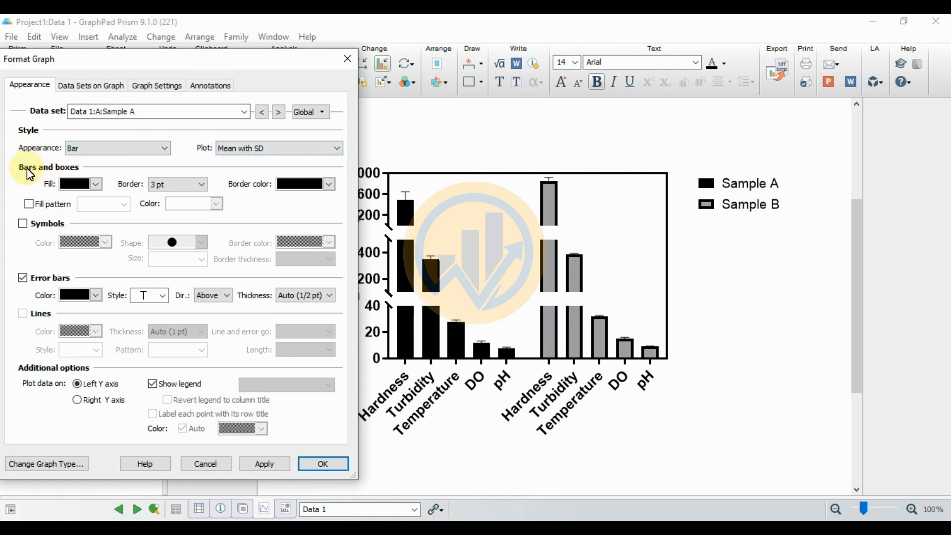
{"action": "left_click", "coordinate": [96, 185]}
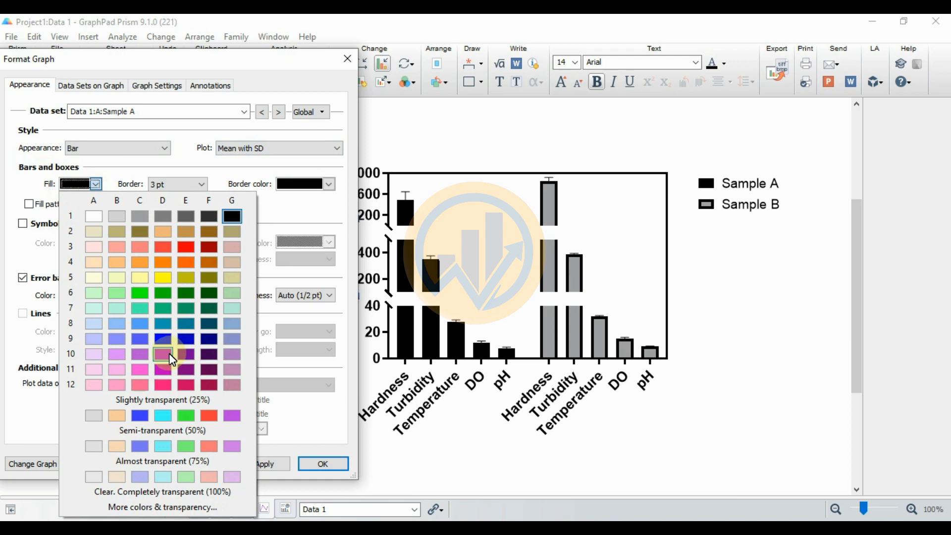
{"action": "left_click", "coordinate": [169, 306]}
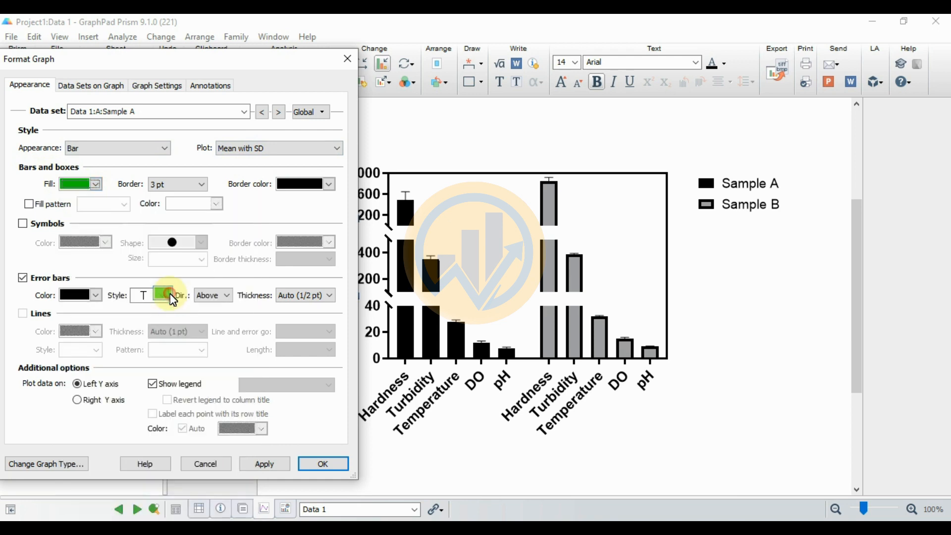
{"action": "left_click", "coordinate": [173, 185]}
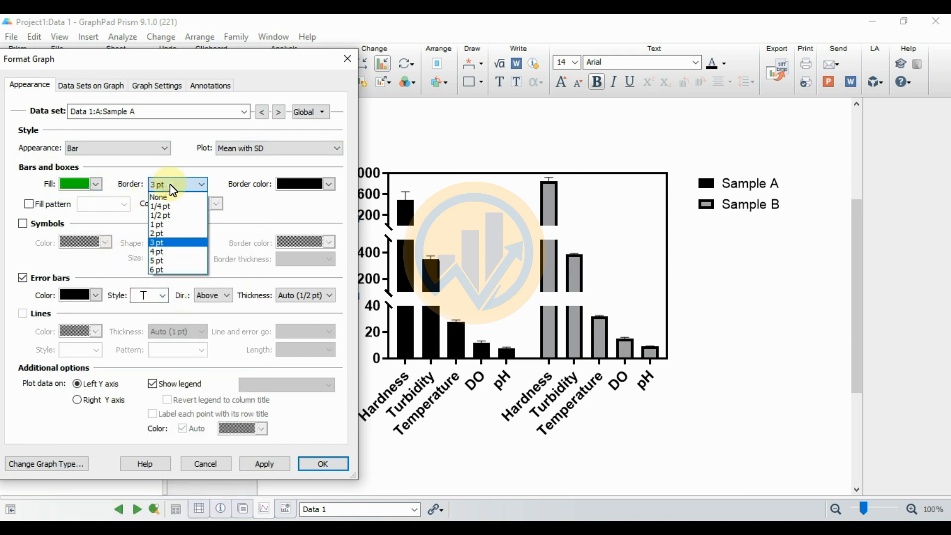
{"action": "left_click", "coordinate": [158, 225]}
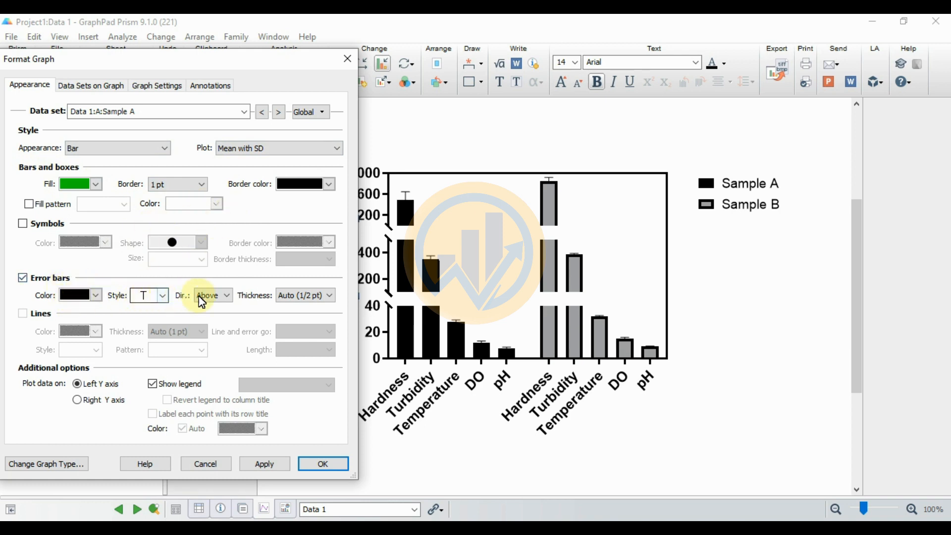
{"action": "left_click", "coordinate": [315, 296]}
{"action": "left_click", "coordinate": [294, 347]}
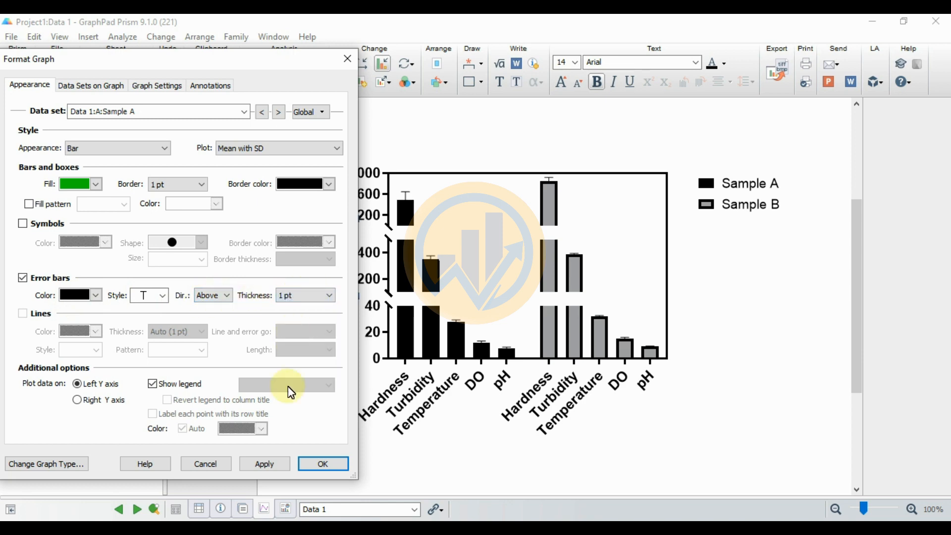
{"action": "left_click", "coordinate": [270, 463]}
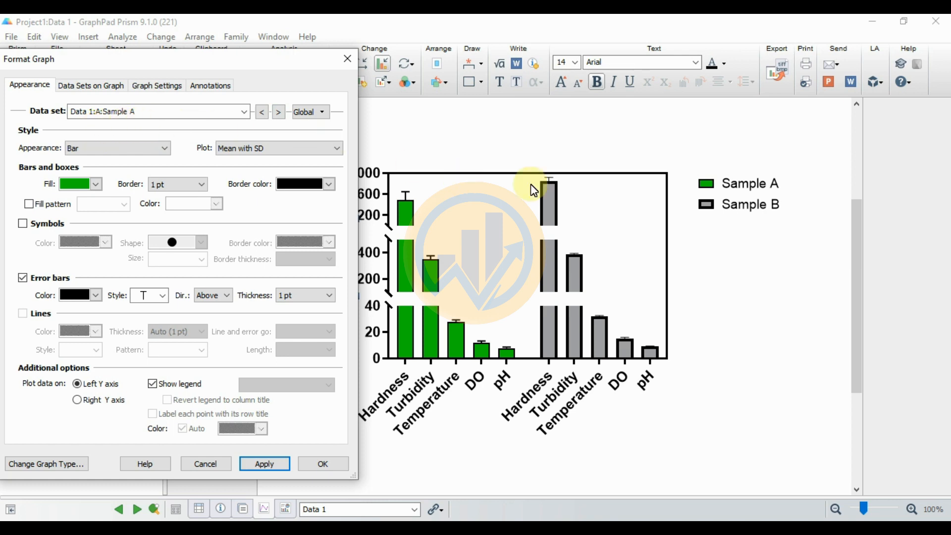
Step: Format the Sample B bars with an orange fill, 1 pt border and 1 pt error bars, apply it and close the graph formatting
{"action": "left_click", "coordinate": [245, 114]}
{"action": "left_click", "coordinate": [106, 147]}
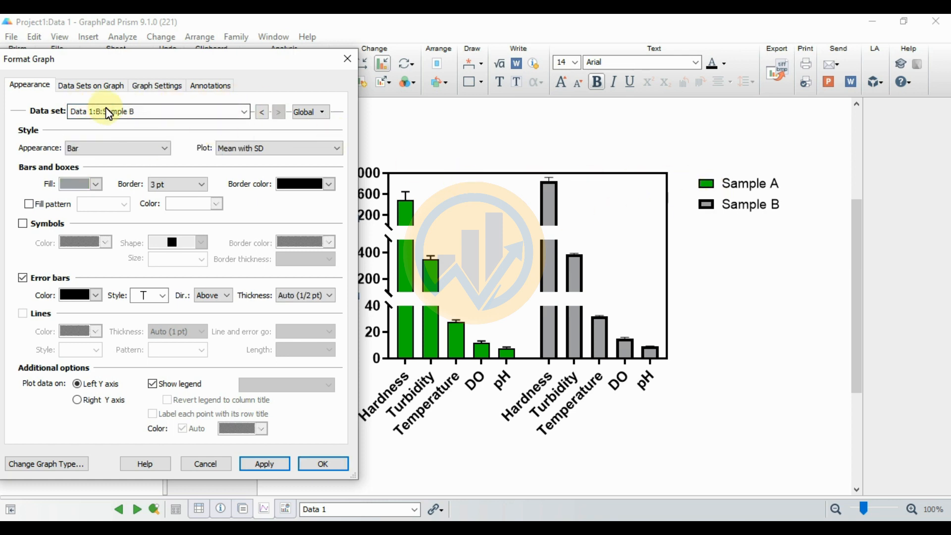
{"action": "left_click", "coordinate": [262, 113]}
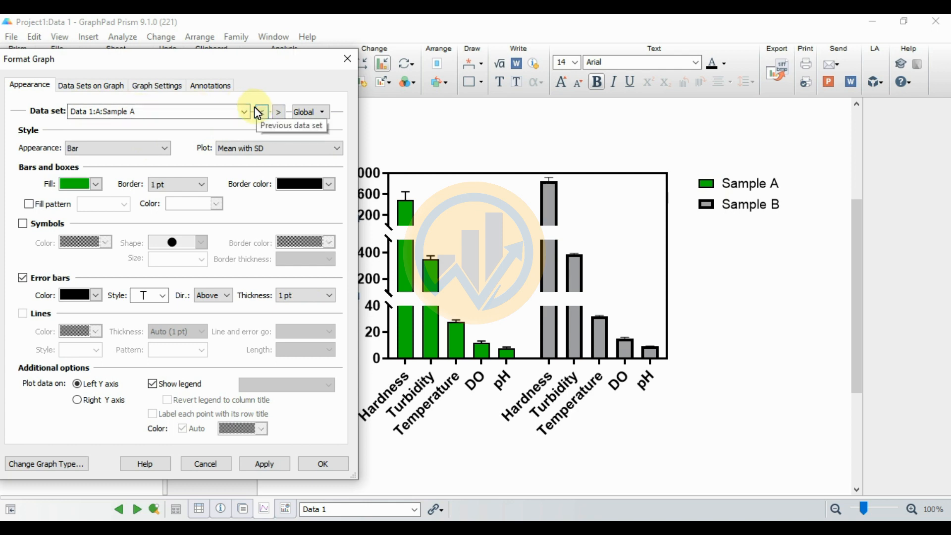
{"action": "left_click", "coordinate": [280, 113]}
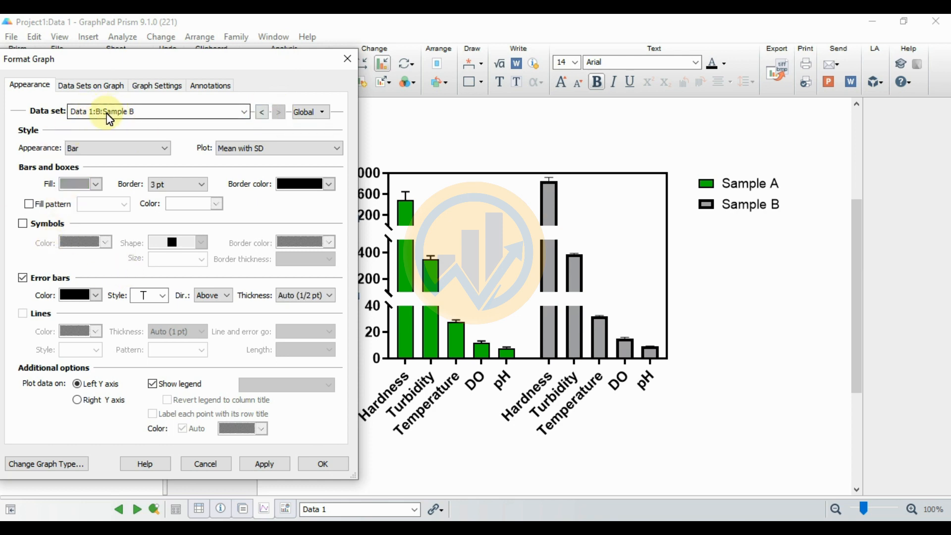
{"action": "left_click", "coordinate": [97, 185]}
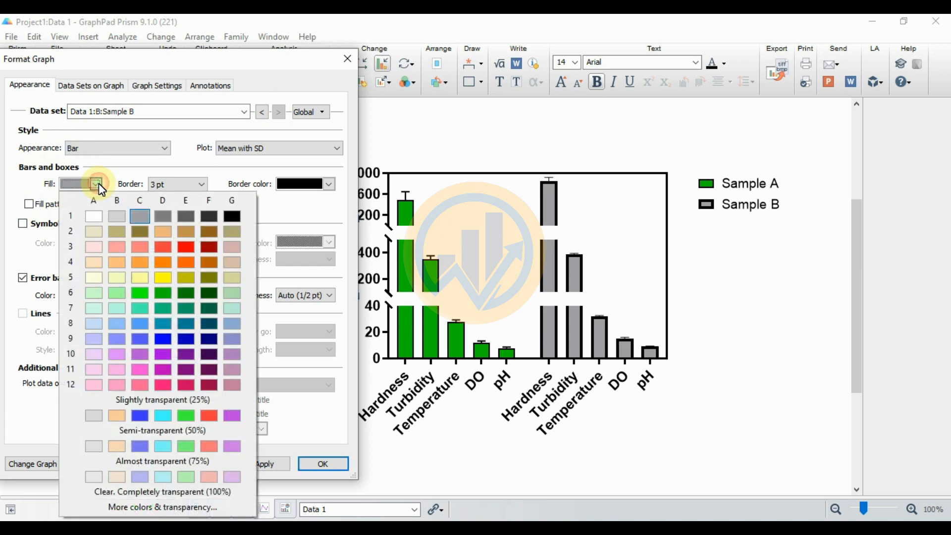
{"action": "left_click", "coordinate": [190, 262]}
{"action": "left_click", "coordinate": [204, 188]}
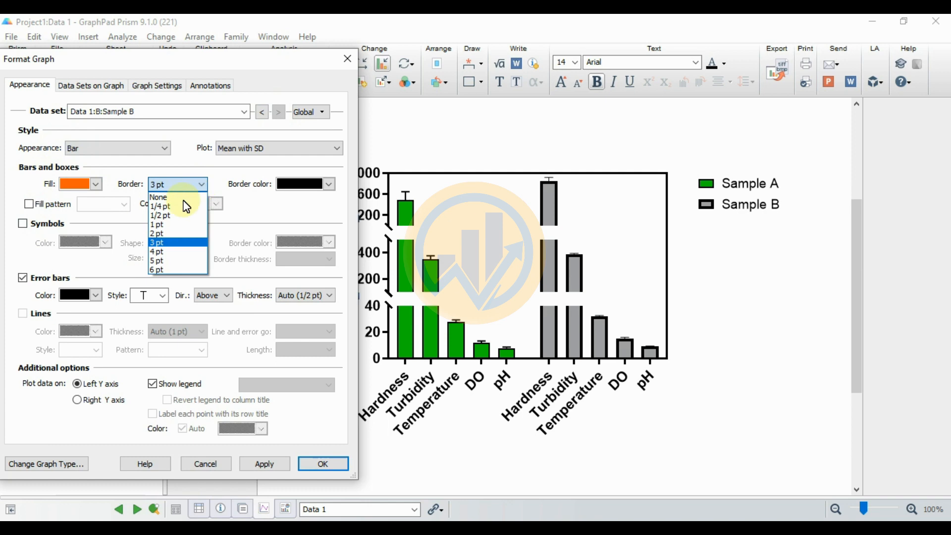
{"action": "left_click", "coordinate": [163, 223]}
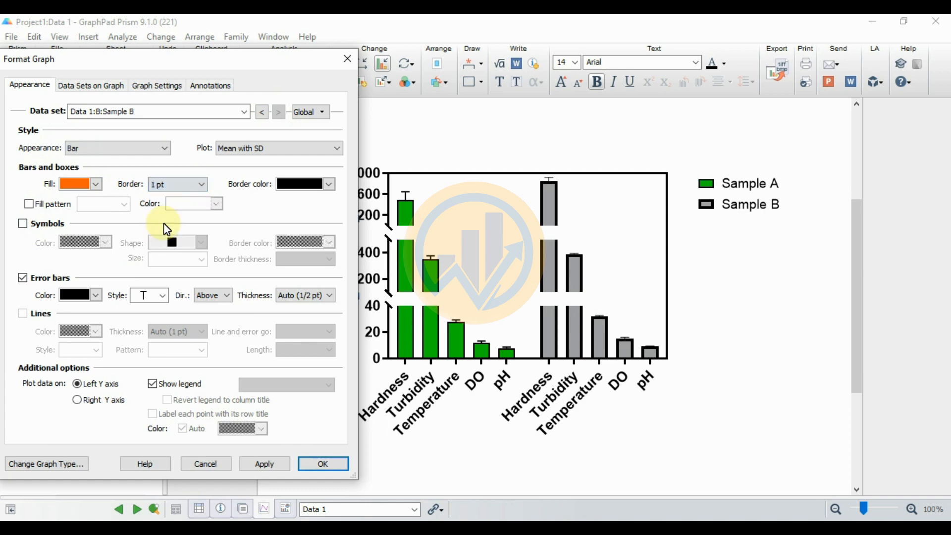
{"action": "left_click", "coordinate": [305, 295]}
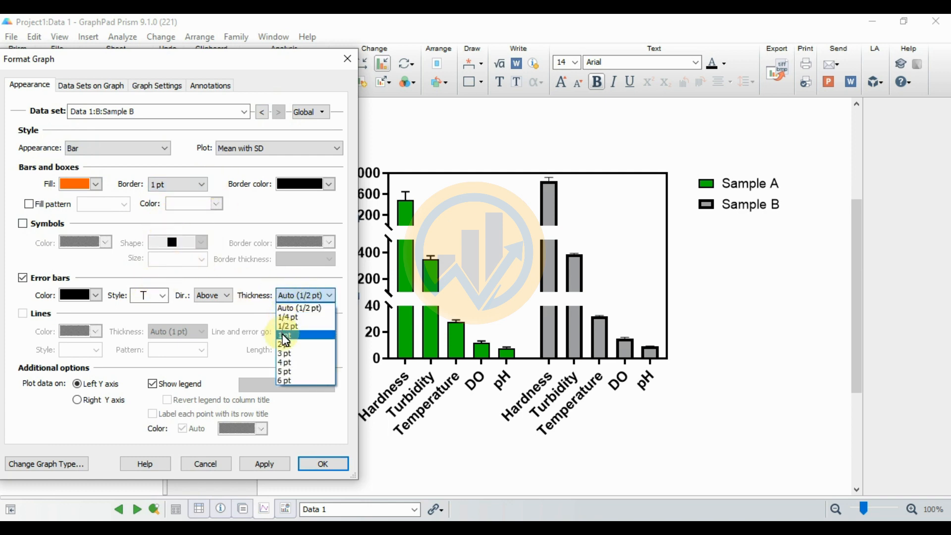
{"action": "left_click", "coordinate": [286, 335]}
{"action": "left_click", "coordinate": [274, 464]}
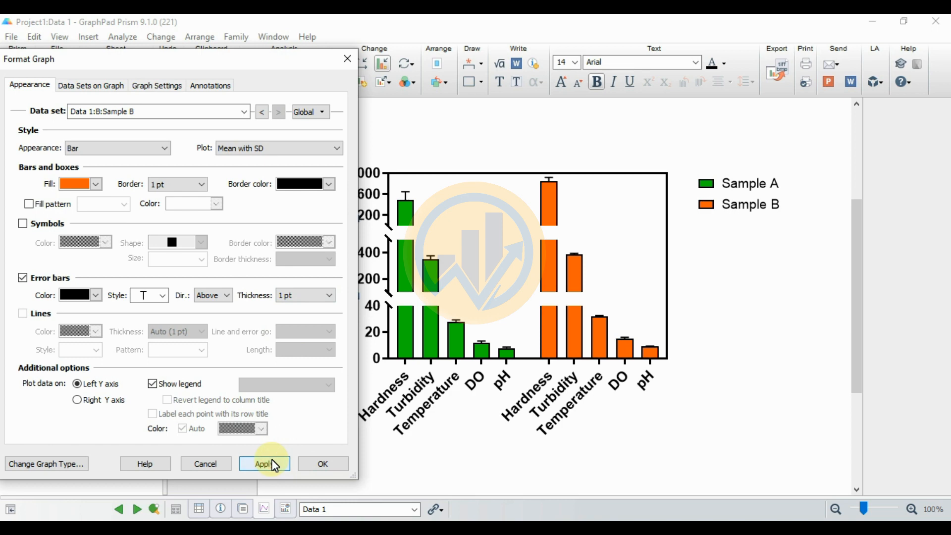
{"action": "left_click", "coordinate": [322, 466]}
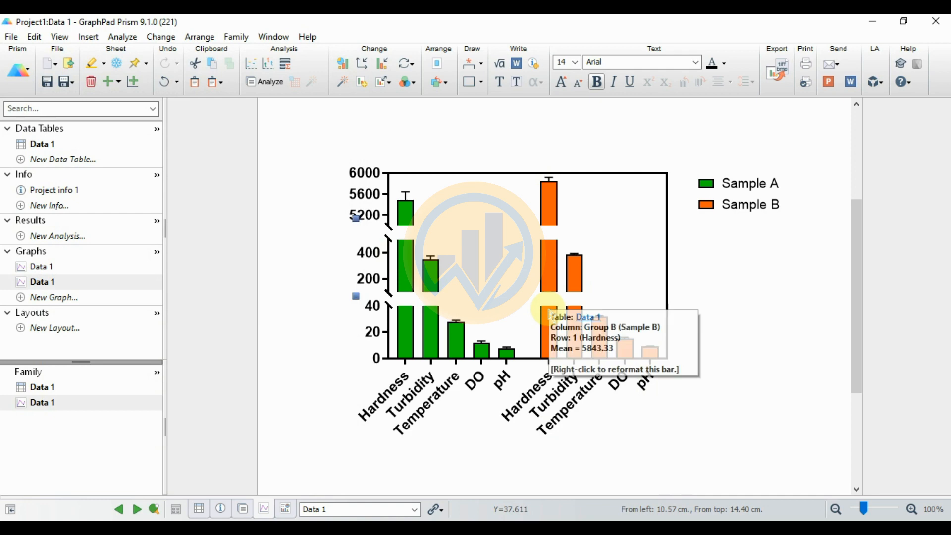
Step: Move the Sample A and Sample B legend entries inside the plot frame, each above its own group of bars
{"action": "mouse_move", "coordinate": [434, 296]}
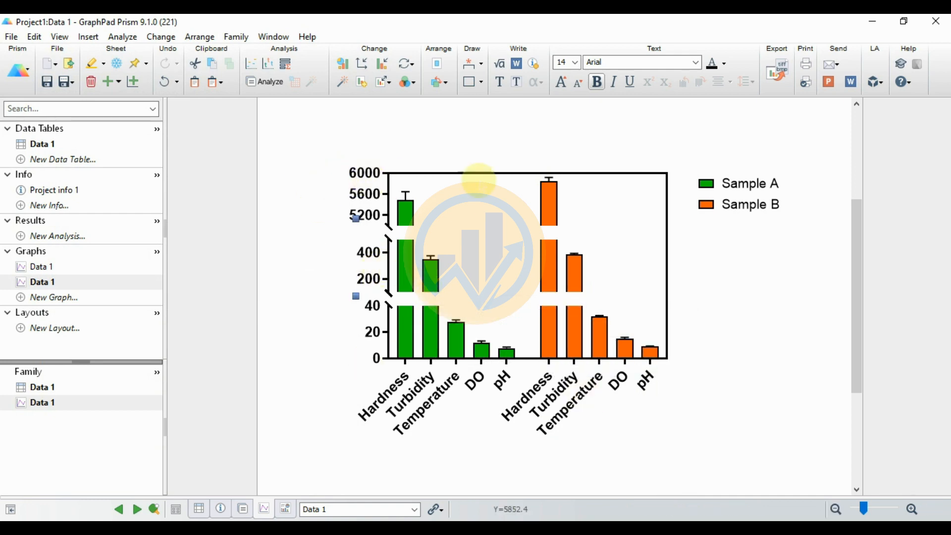
{"action": "left_click", "coordinate": [757, 183]}
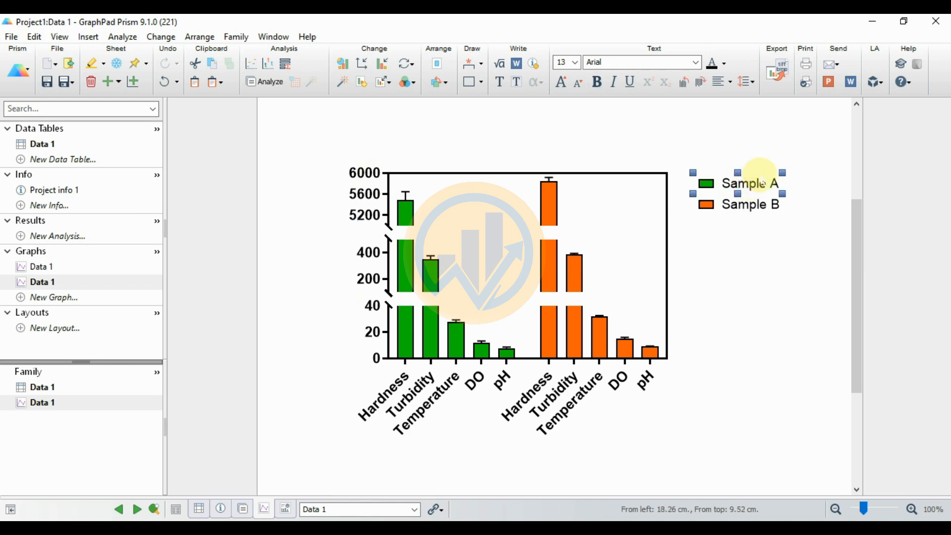
{"action": "left_click_drag", "start_coordinate": [762, 172], "coordinate": [491, 192]}
{"action": "left_click", "coordinate": [747, 203]}
{"action": "left_click_drag", "start_coordinate": [747, 203], "coordinate": [633, 192]}
{"action": "left_click", "coordinate": [747, 310]}
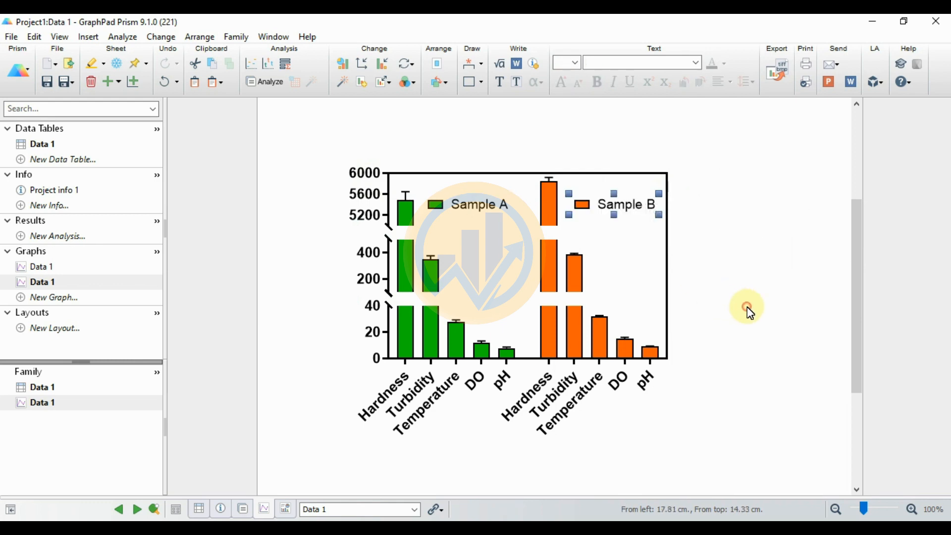
Step: Select the whole graph and set its text to Times New Roman, trying font size 12 and then applying 14
{"action": "left_click_drag", "start_coordinate": [305, 132], "coordinate": [662, 472]}
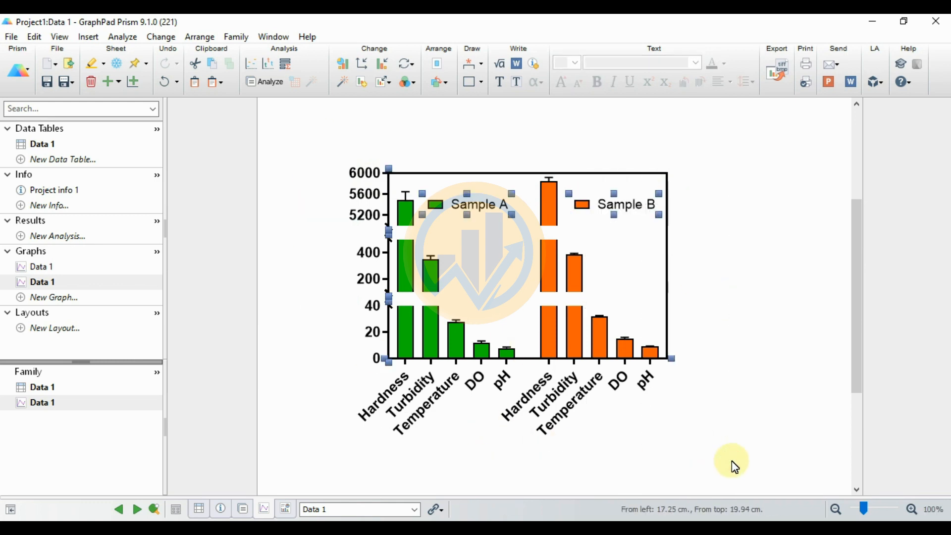
{"action": "left_click", "coordinate": [698, 63]}
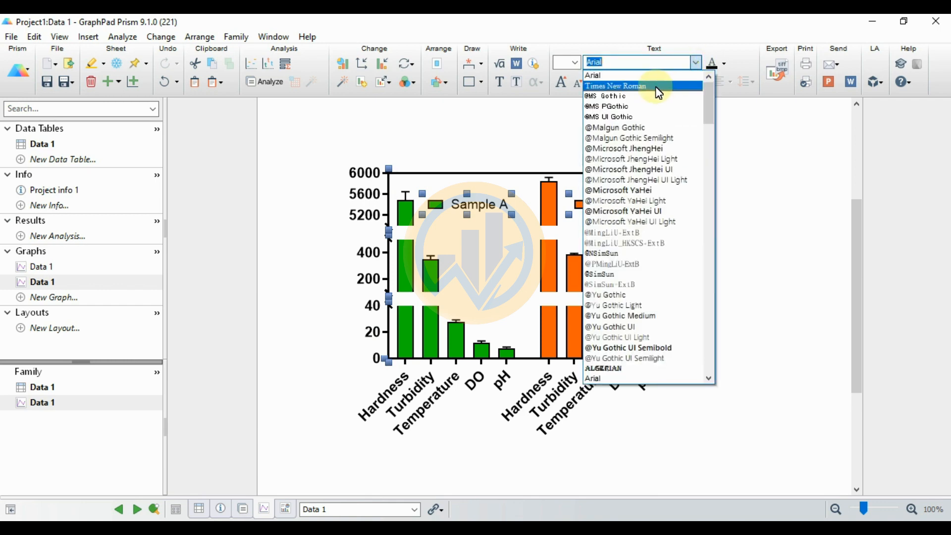
{"action": "left_click", "coordinate": [657, 92]}
{"action": "left_click", "coordinate": [574, 63]}
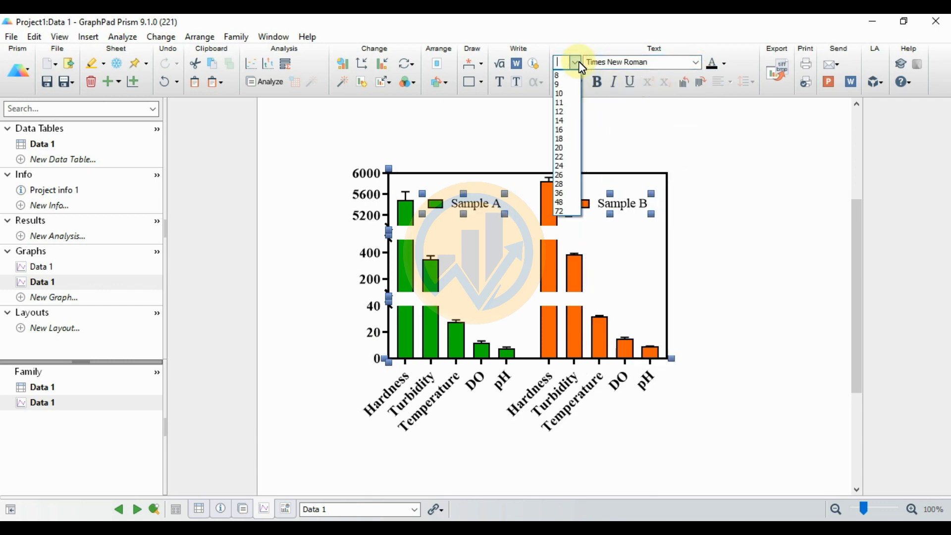
{"action": "left_click", "coordinate": [566, 112]}
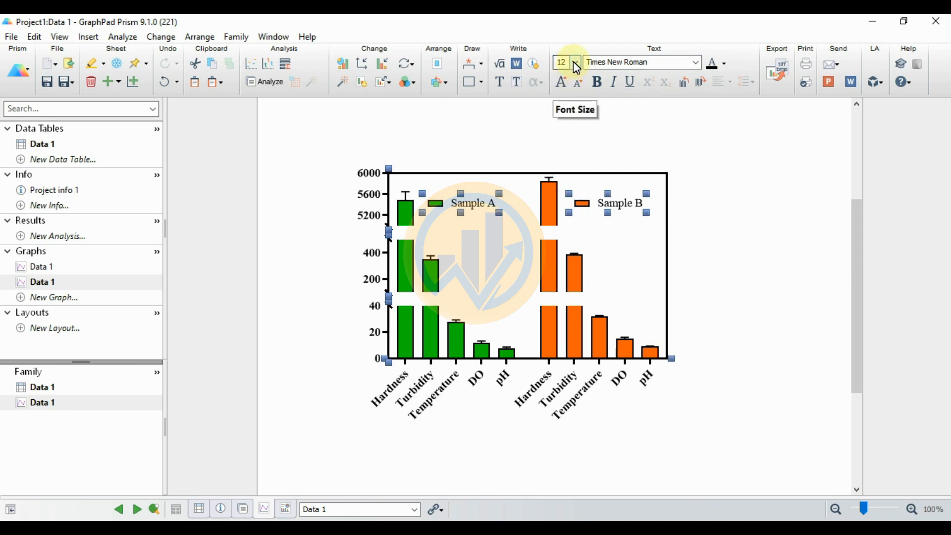
{"action": "left_click", "coordinate": [574, 62]}
{"action": "left_click", "coordinate": [569, 121]}
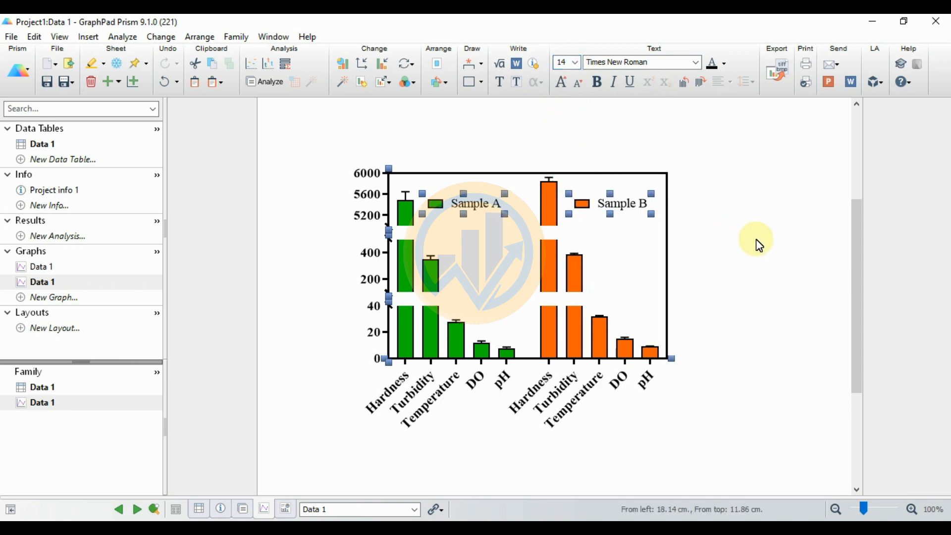
{"action": "left_click", "coordinate": [758, 244]}
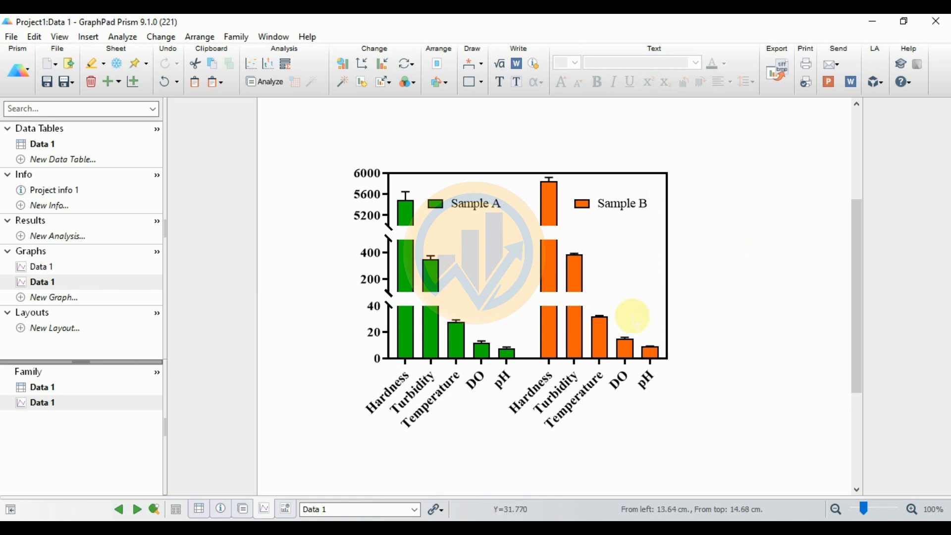
Step: Remove the bold formatting from the X axis category labels
{"action": "mouse_move", "coordinate": [550, 313]}
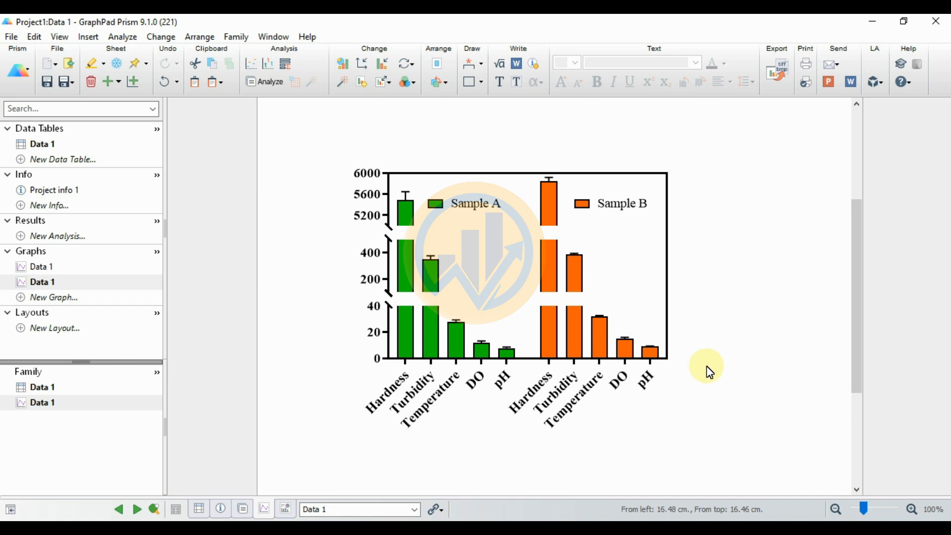
{"action": "left_click", "coordinate": [575, 413]}
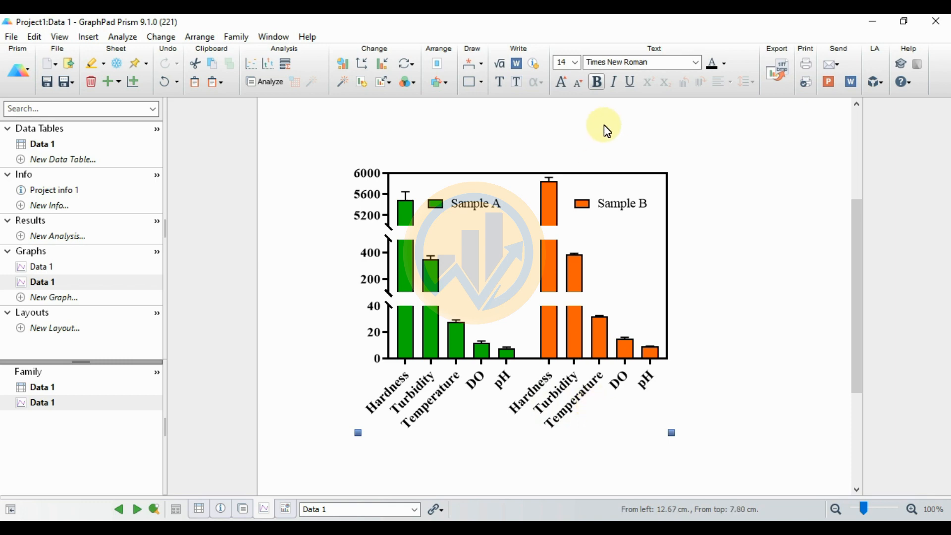
{"action": "left_click", "coordinate": [596, 82]}
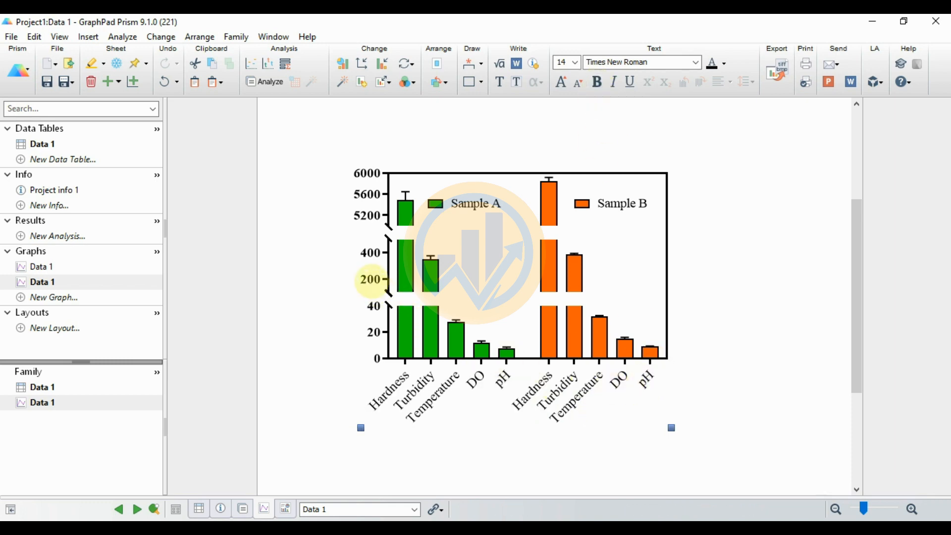
Step: Select the whole graph with its legends and remove the bold formatting from the Y axis numbering
{"action": "left_click", "coordinate": [374, 277]}
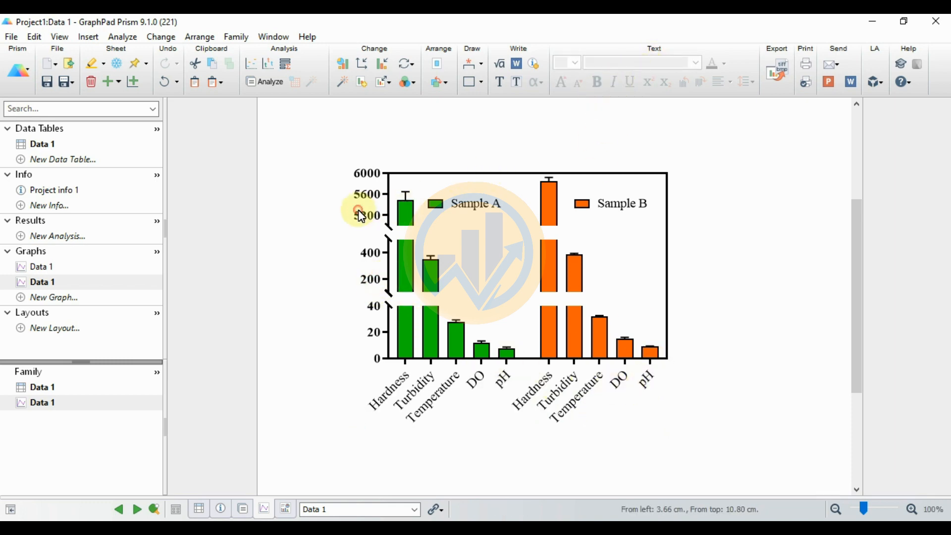
{"action": "left_click_drag", "start_coordinate": [315, 133], "coordinate": [790, 421]}
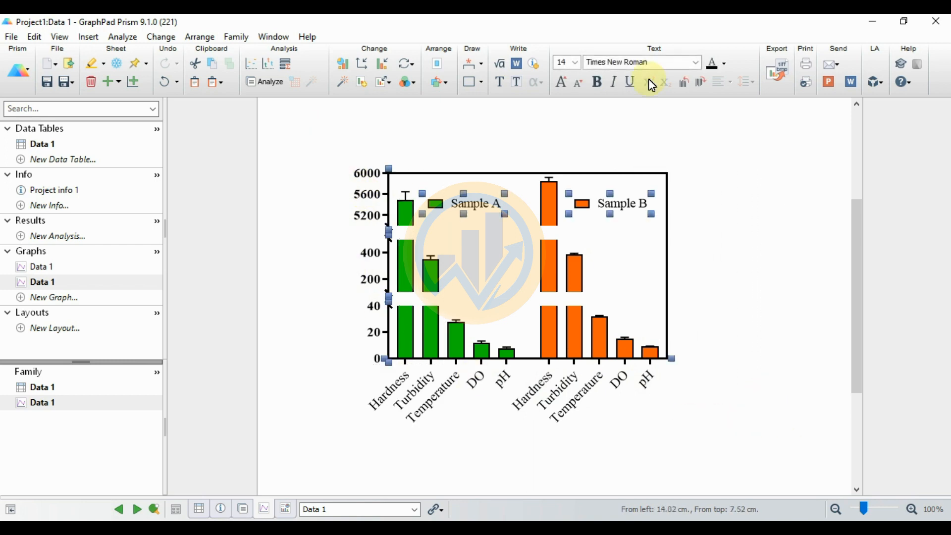
{"action": "left_click", "coordinate": [607, 90]}
{"action": "left_click", "coordinate": [606, 89]}
{"action": "left_click", "coordinate": [763, 286]}
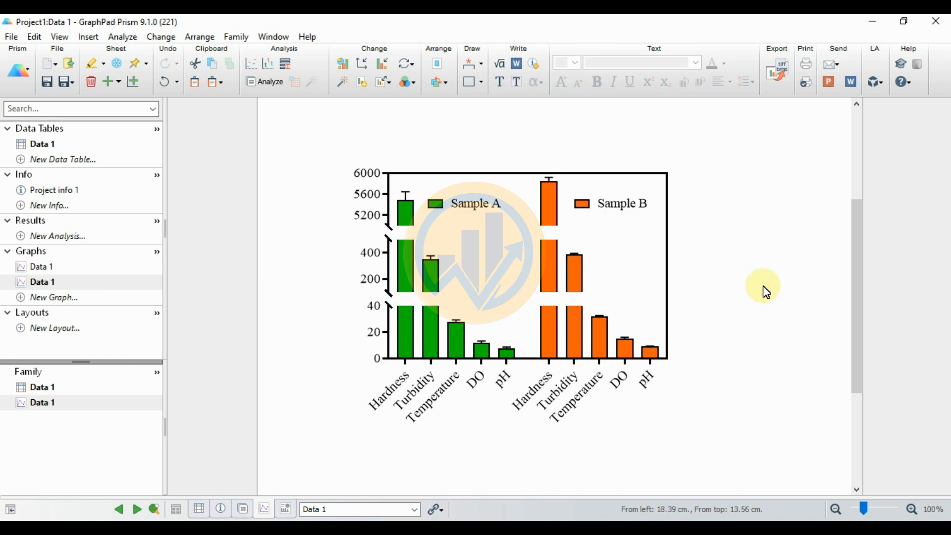